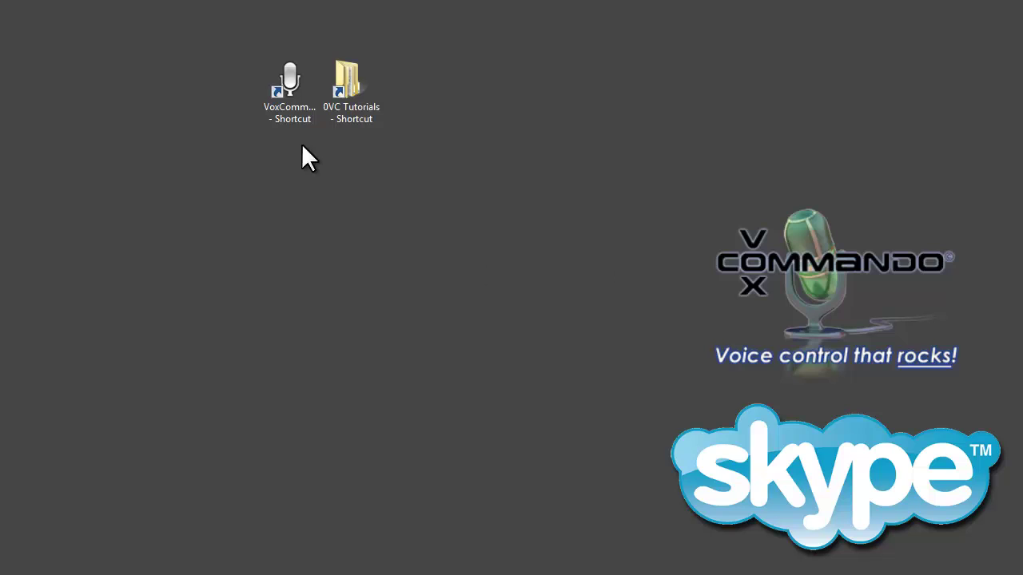
- Launch VoxCommando from its desktop shortcut and turn its voice listening off
double_click(285, 63)
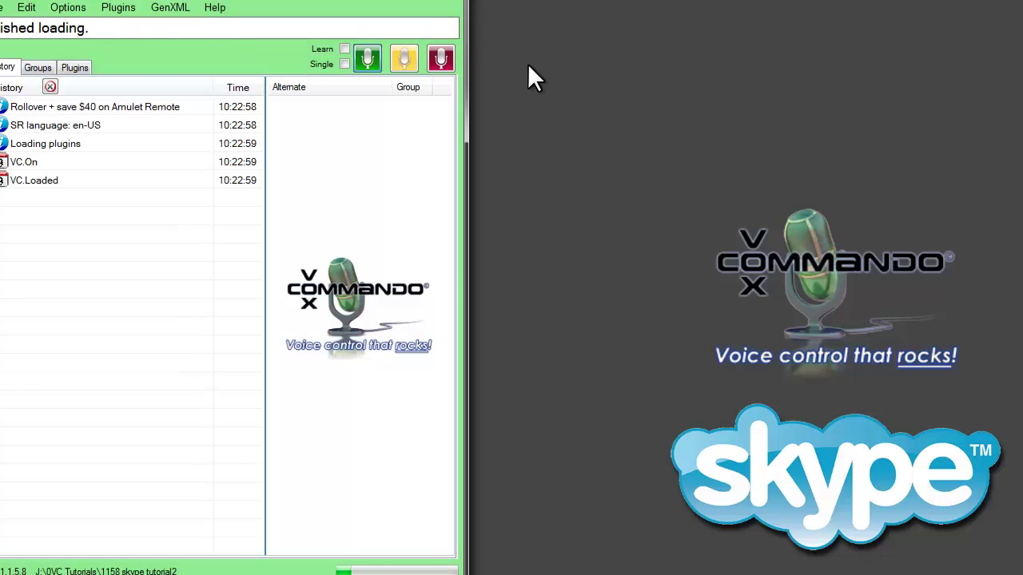
click(404, 60)
- Enable the Skype plugin in VoxCommando's options and save the change
click(68, 7)
click(87, 27)
drag(431, 0, 442, 32)
click(404, 48)
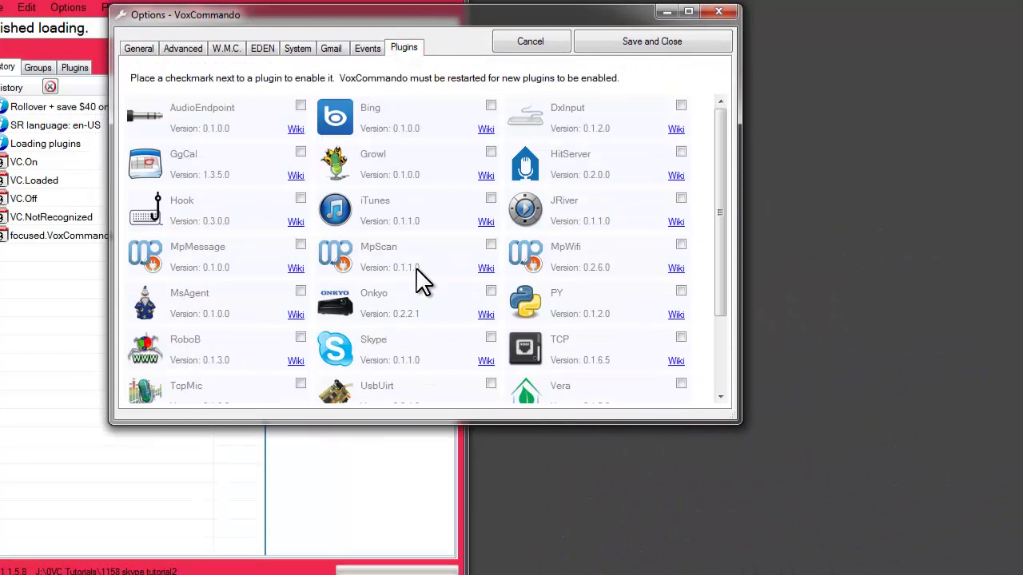
click(490, 338)
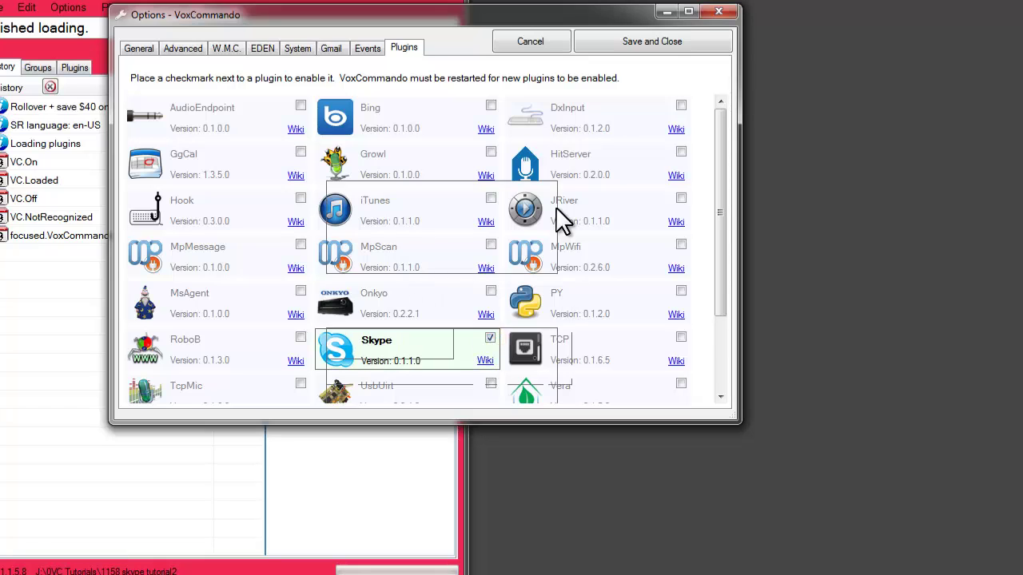
click(664, 41)
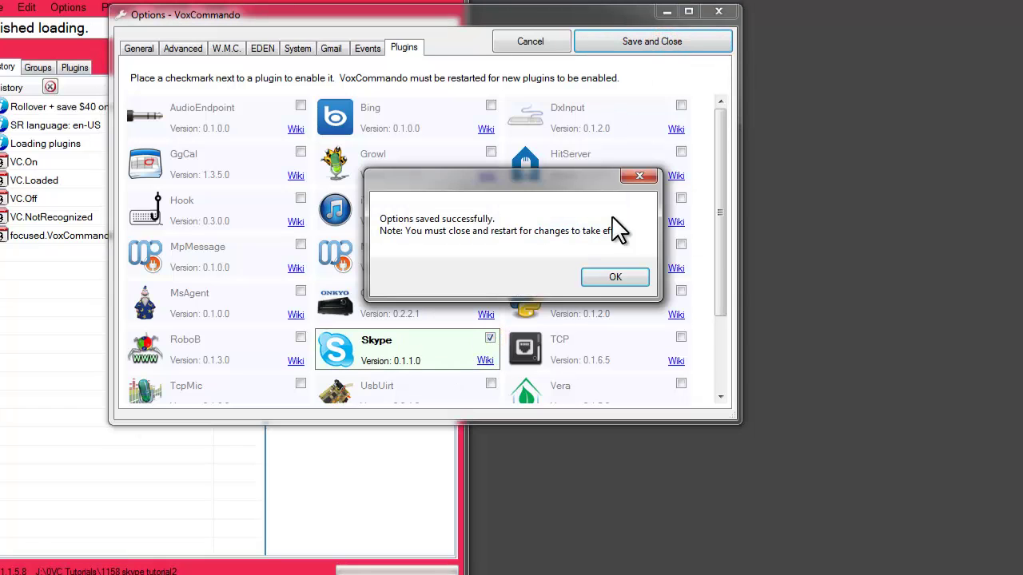
click(628, 282)
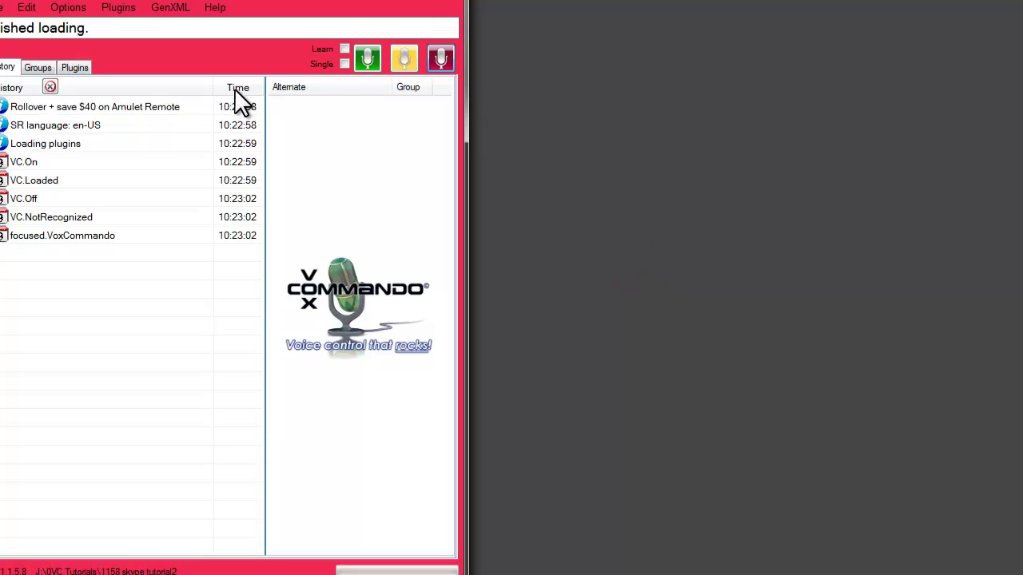
- Do a full restart of VoxCommando and allow VoxCommando.exe access in Skype
click(3, 8)
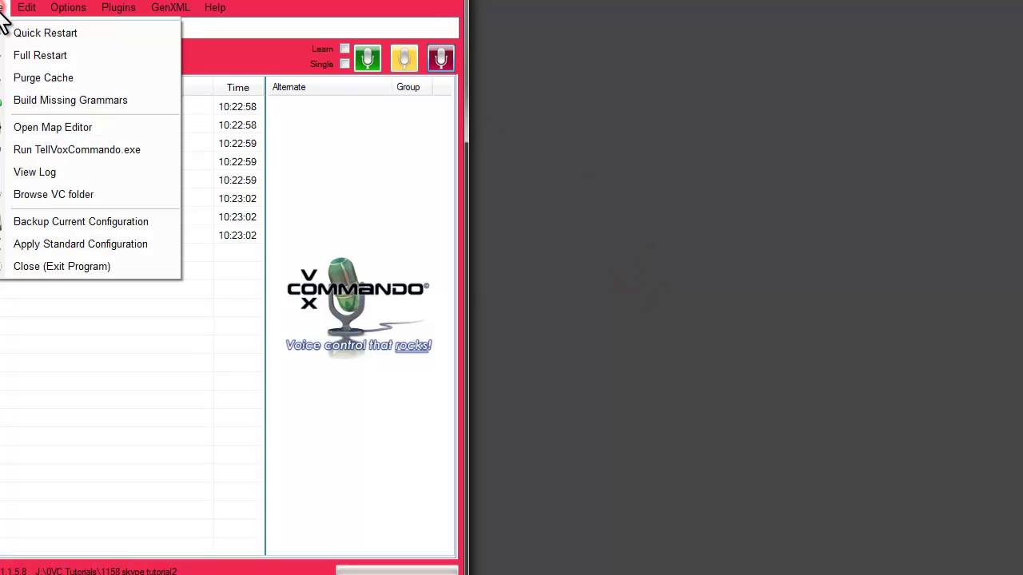
click(53, 54)
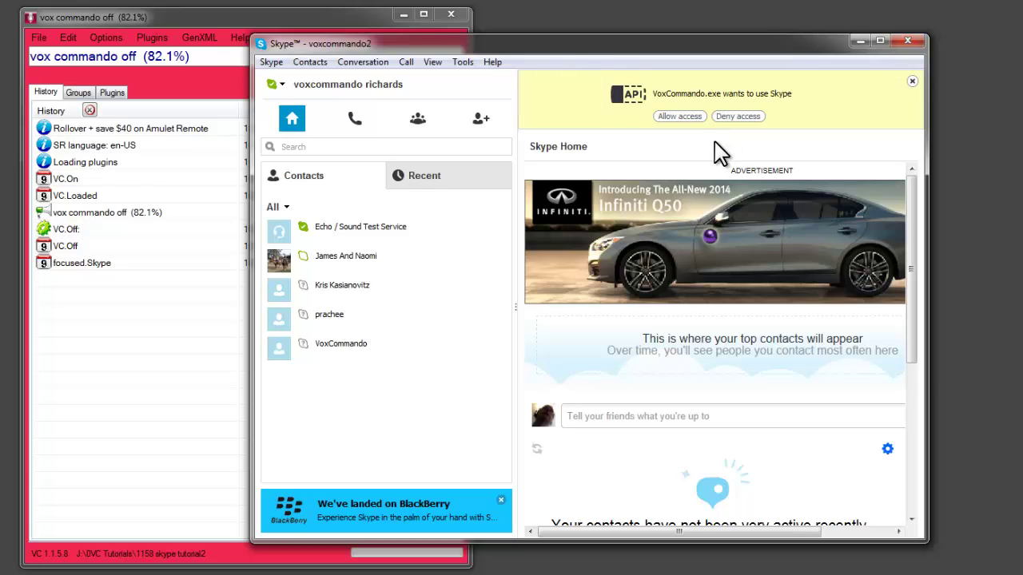
click(679, 116)
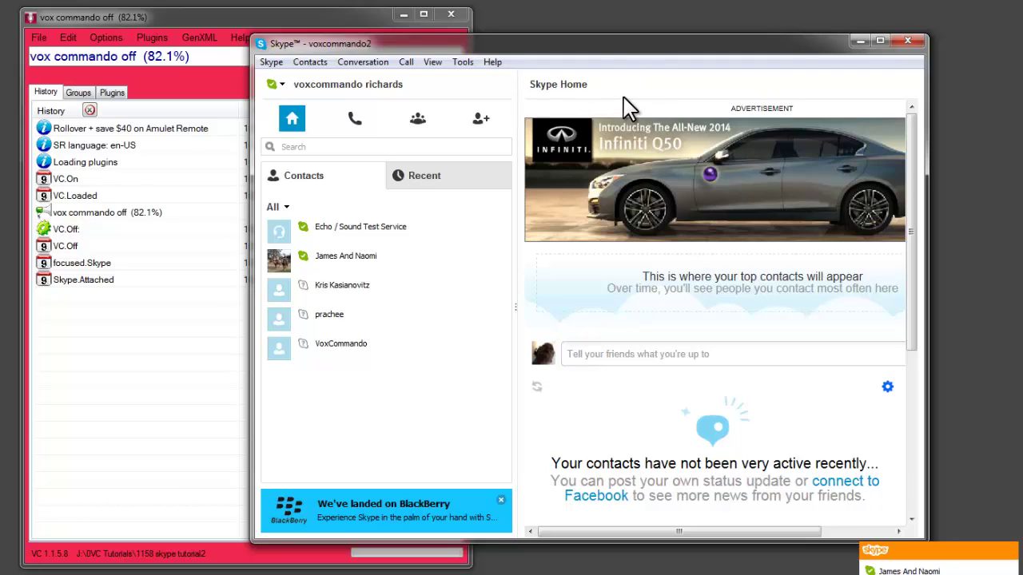
- Open Skype's API access control from the advanced options and inspect the file properties of VoxCommando.exe
click(463, 62)
click(491, 144)
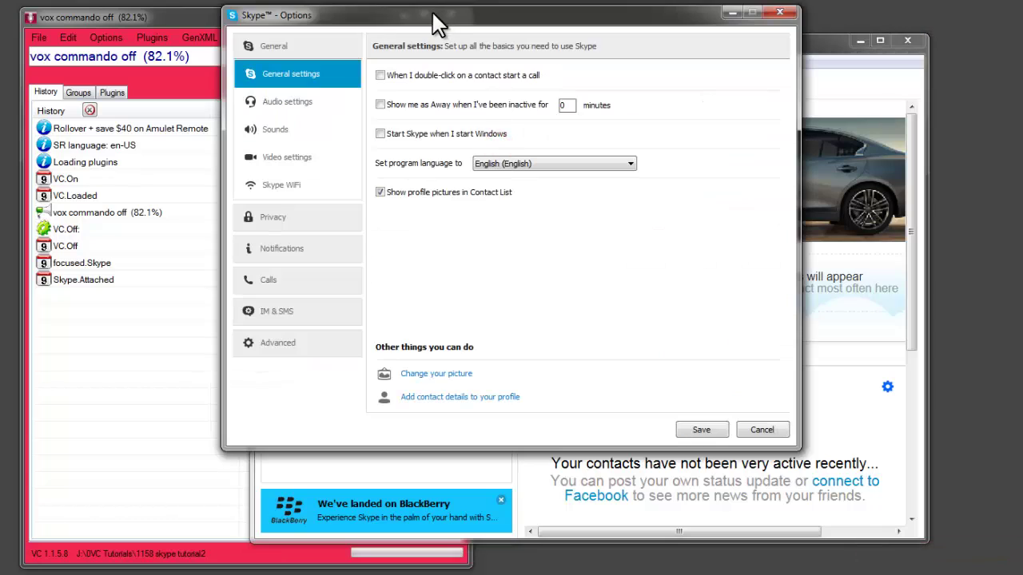
click(275, 341)
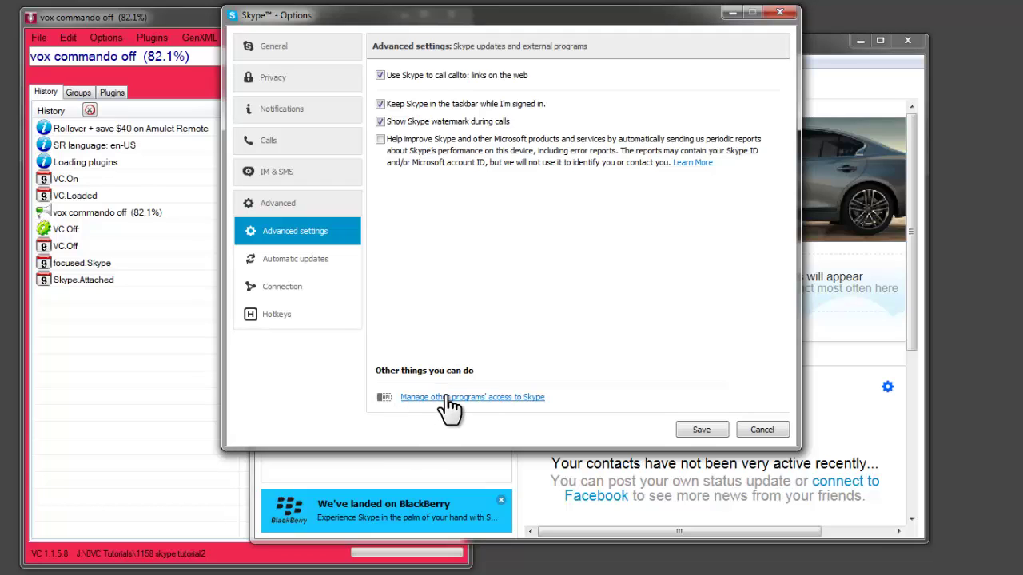
click(505, 397)
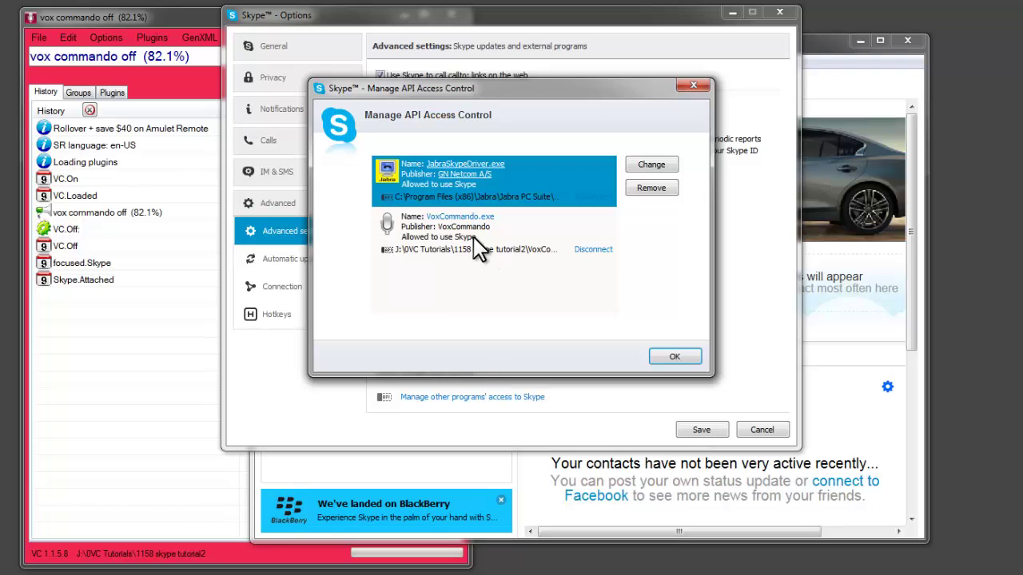
click(480, 218)
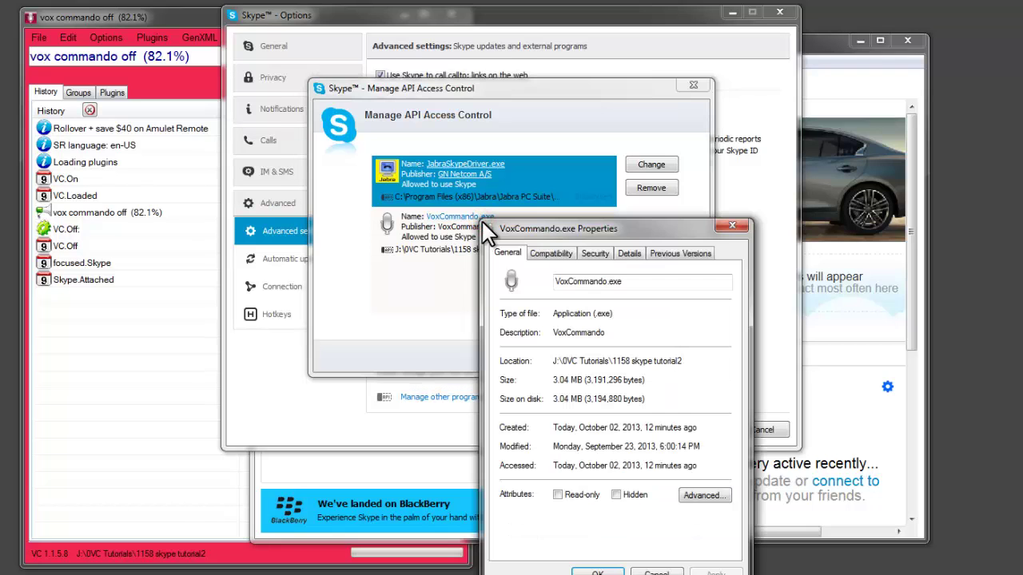
click(732, 225)
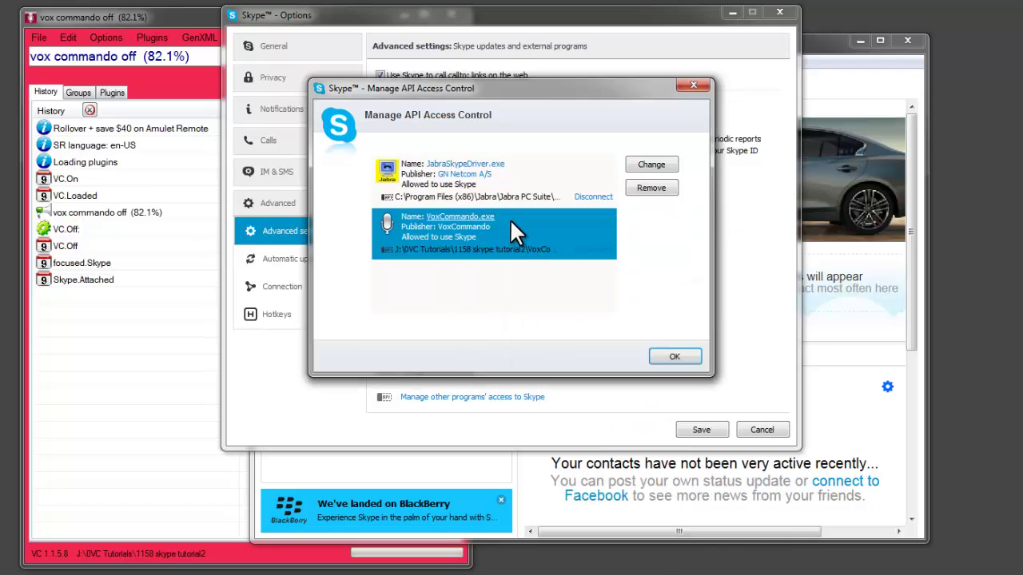
- Review the Skype access permission choices for VoxCommando.exe, cancel without changing them, and close Skype's options
click(652, 165)
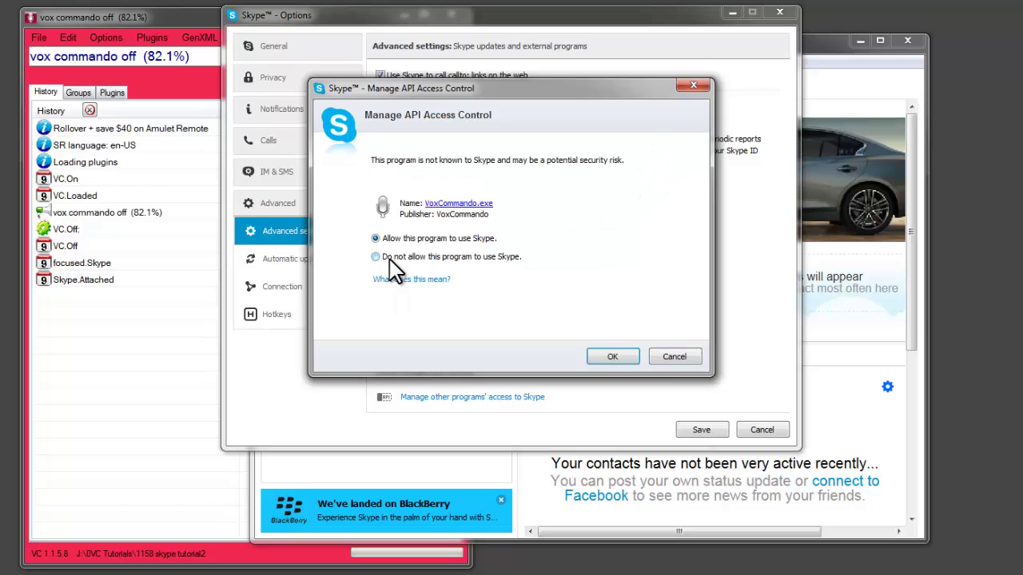
click(672, 357)
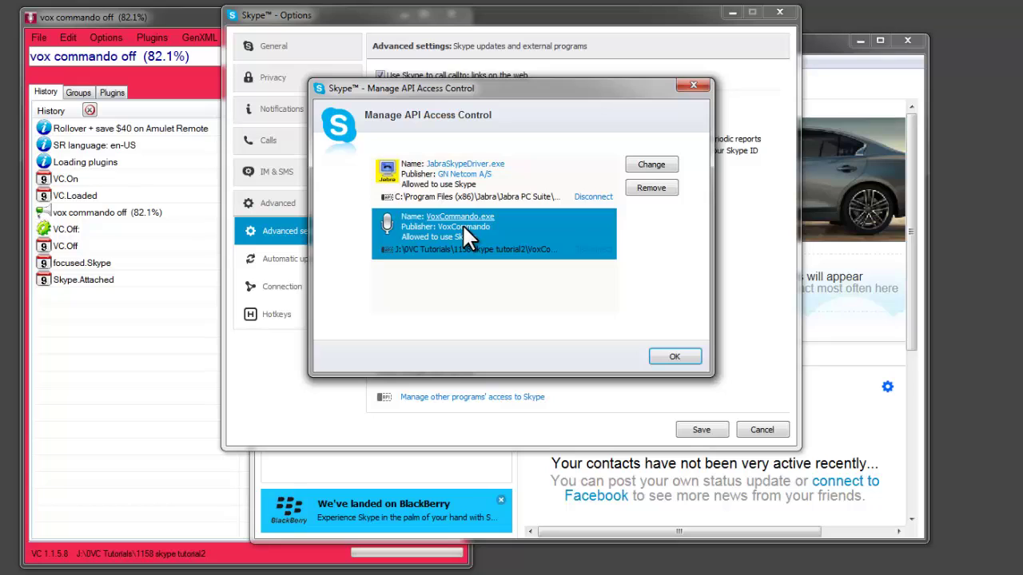
click(675, 356)
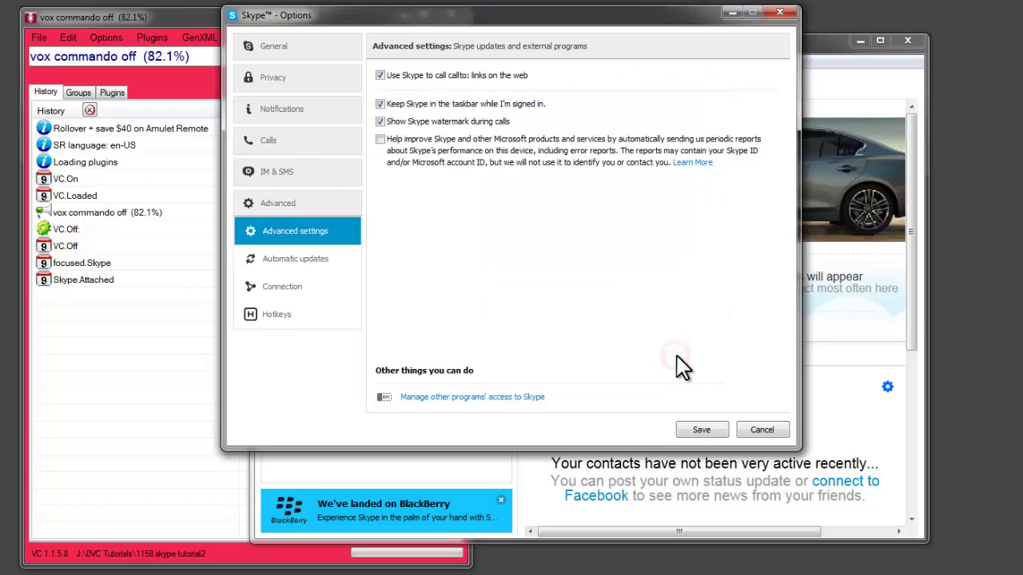
click(702, 429)
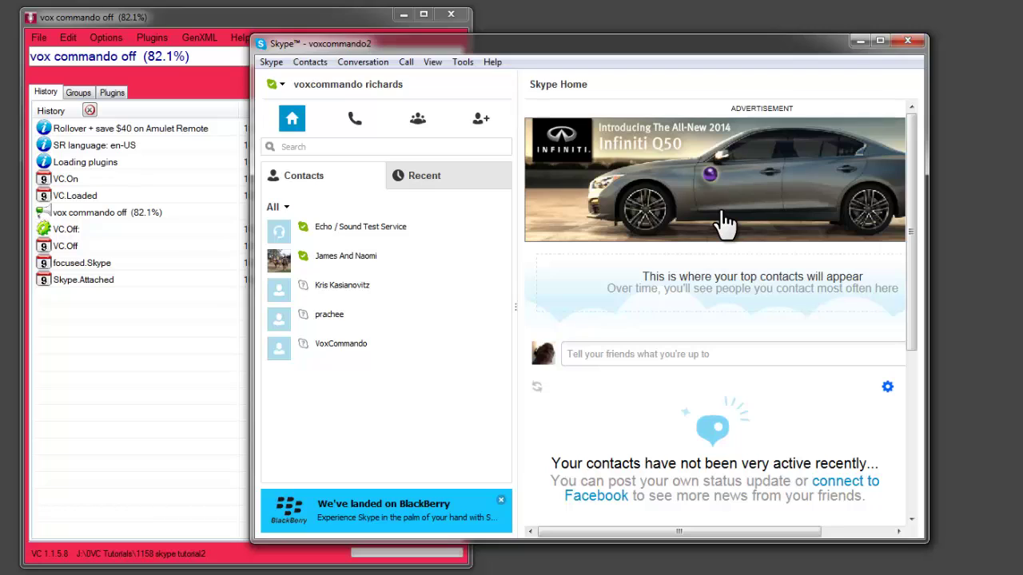
- Select the Skype.Attached event in VoxCommando's history and open the Skype plugin's settings window
click(94, 289)
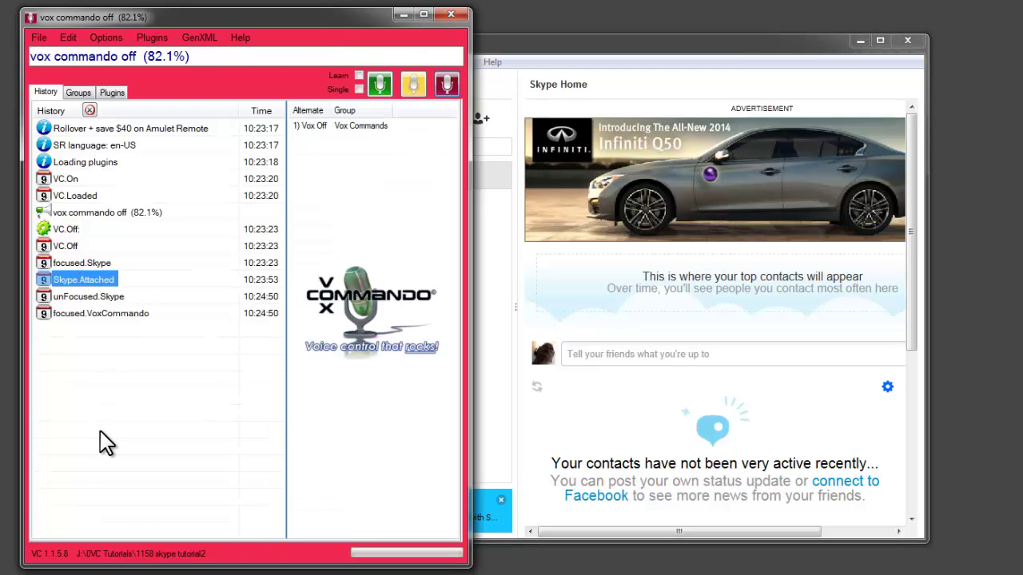
click(151, 38)
click(171, 59)
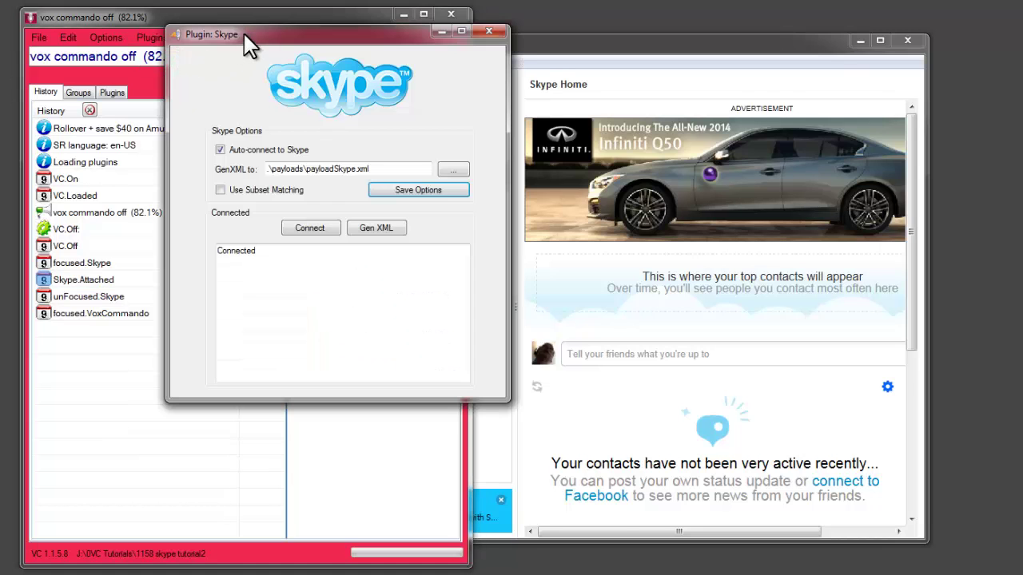
drag(245, 37, 358, 133)
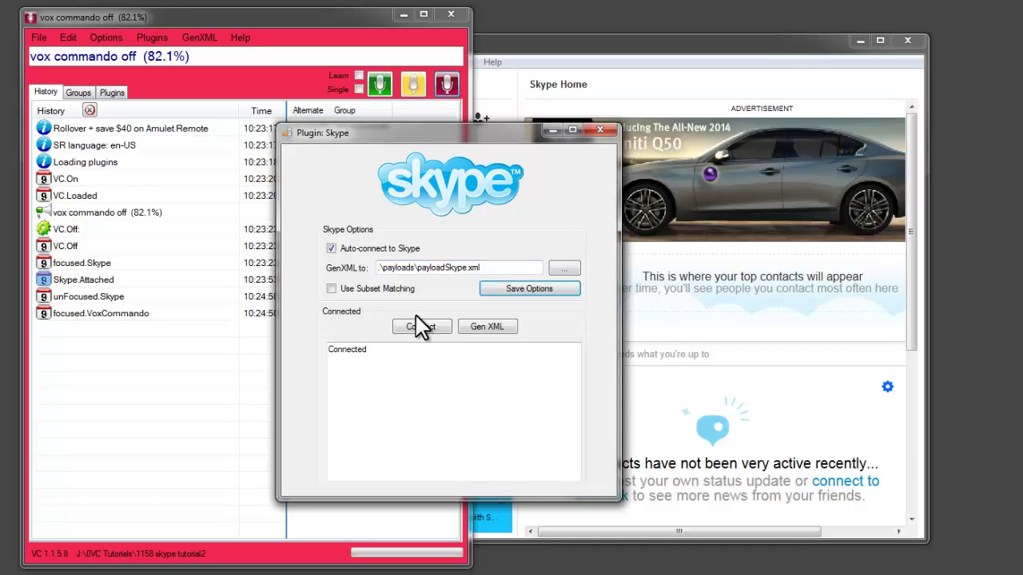
- Generate the Skype contacts XML at .\payloads\payloadSkype.xml and check the path it is saved to
click(493, 267)
drag(493, 268, 331, 274)
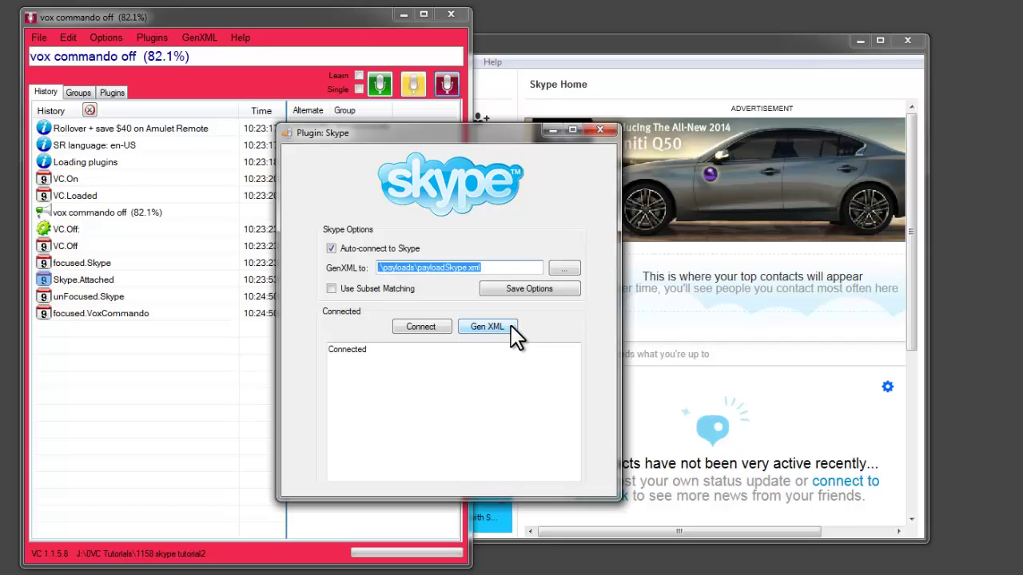
click(496, 267)
drag(415, 267, 488, 267)
click(489, 327)
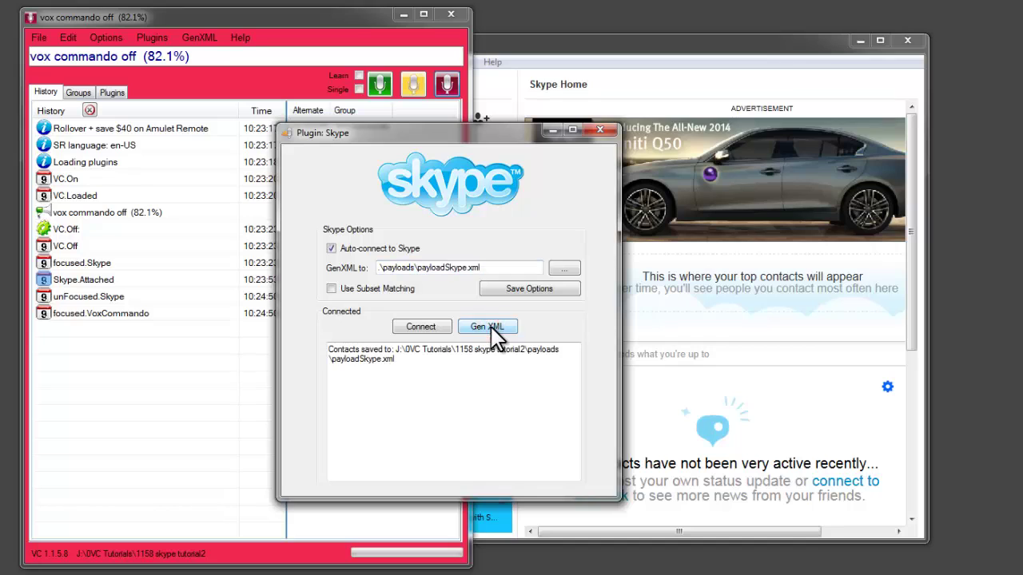
drag(329, 349, 408, 369)
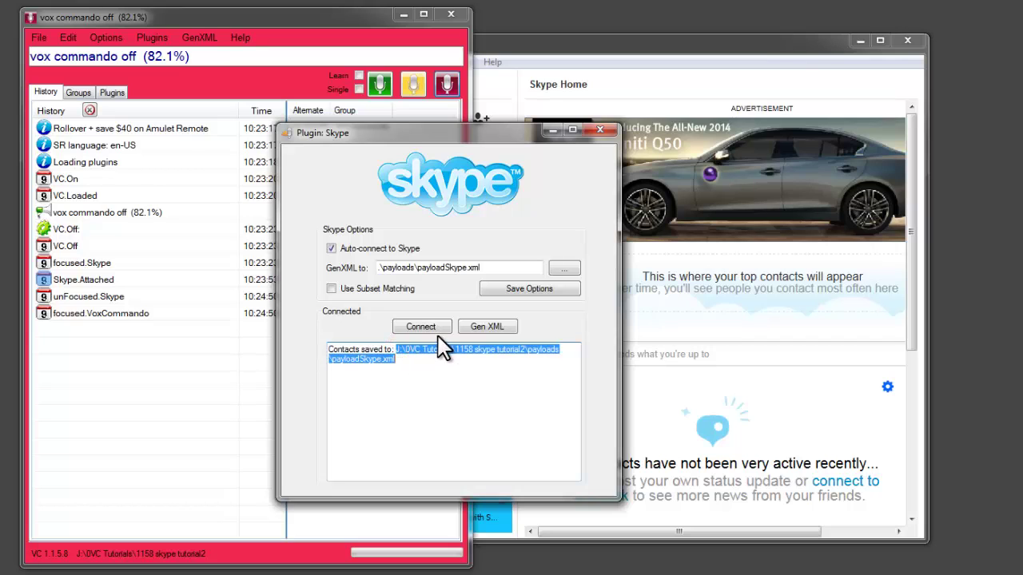
- Save the Skype plugin options and close the plugin window
click(517, 290)
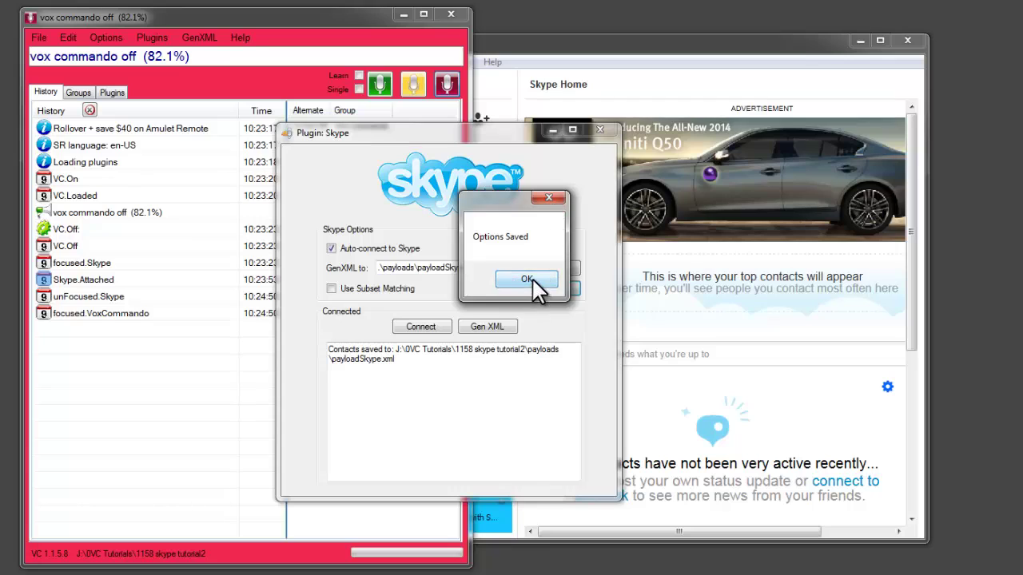
click(531, 277)
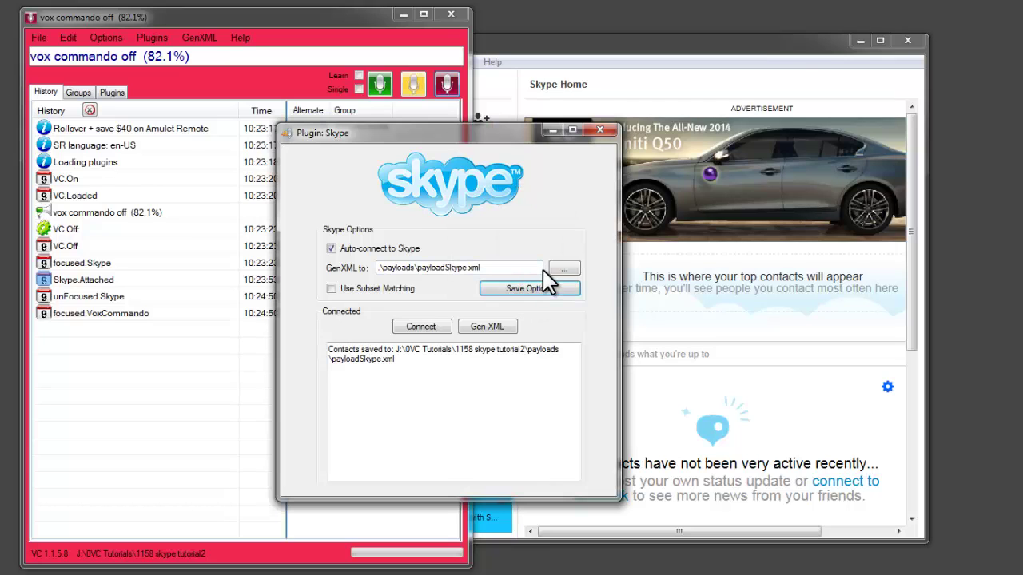
click(600, 130)
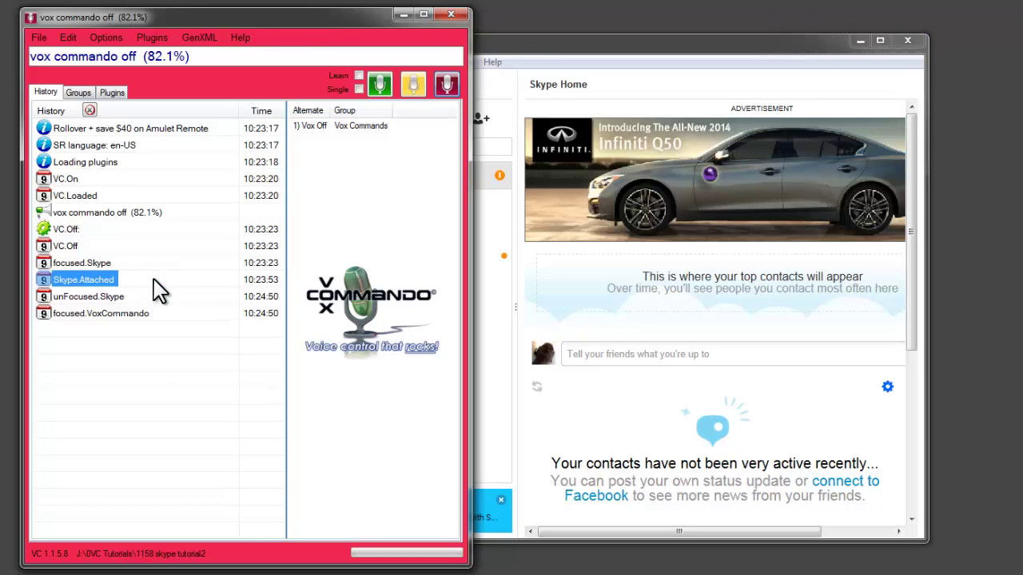
- Select the Skype.Chat.cmsReceived event in the history and open the voice command tree editor
click(130, 363)
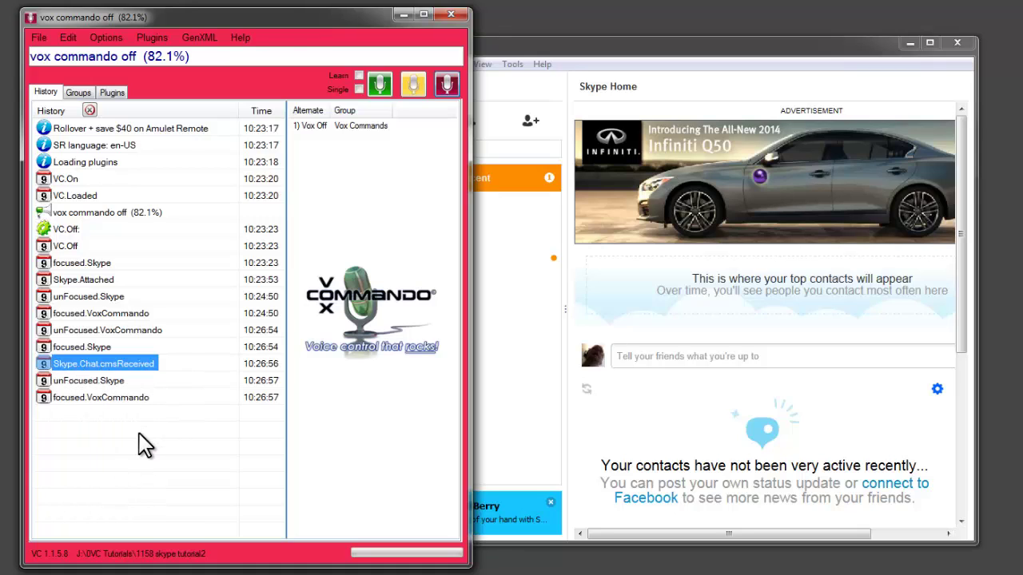
mouse_move(123, 361)
click(68, 37)
- Add a command named "announce chat via tts" to the Skype group and attach the Skype.Chat.cmsReceived event to it
click(363, 239)
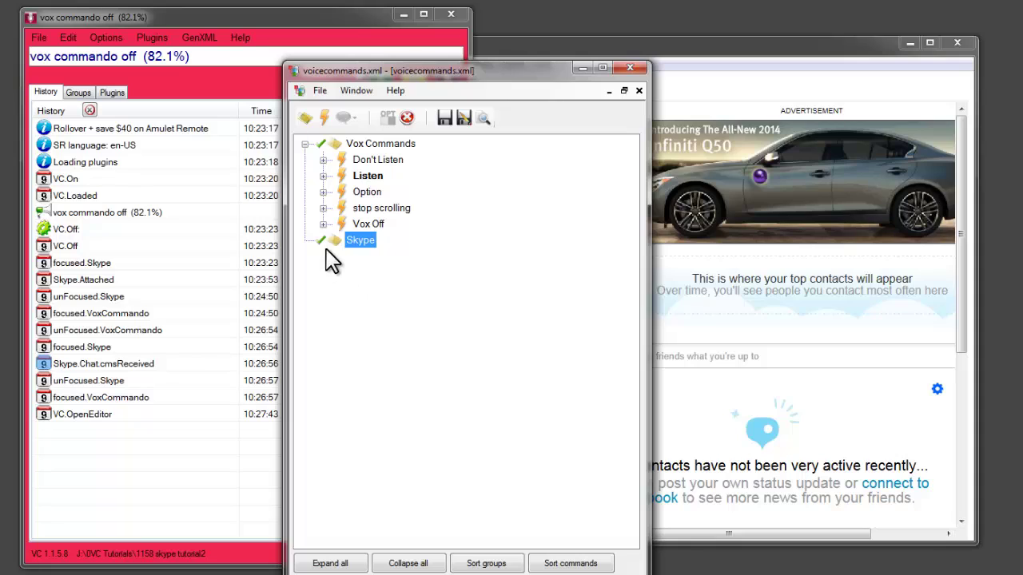
click(324, 117)
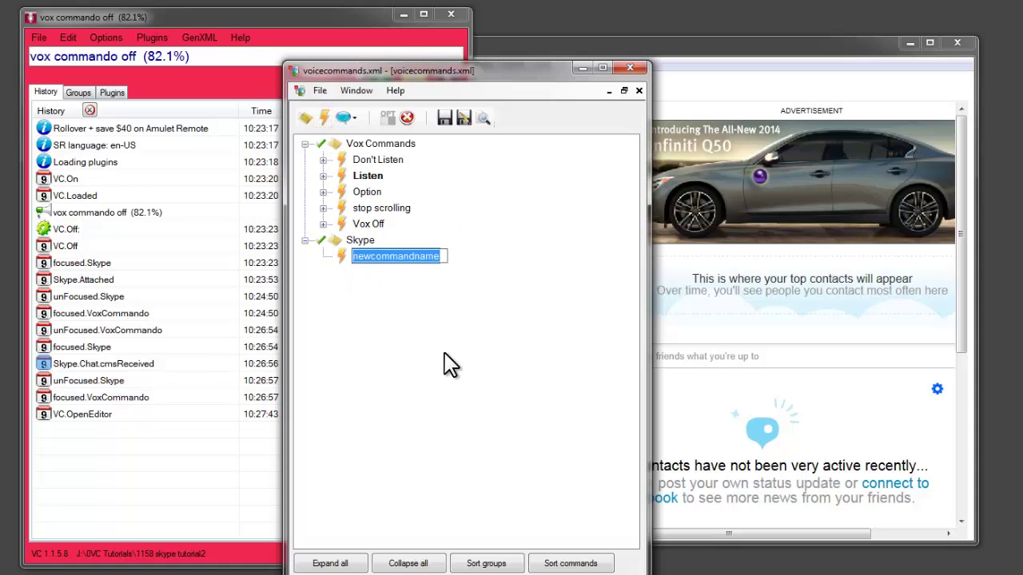
text(announce )
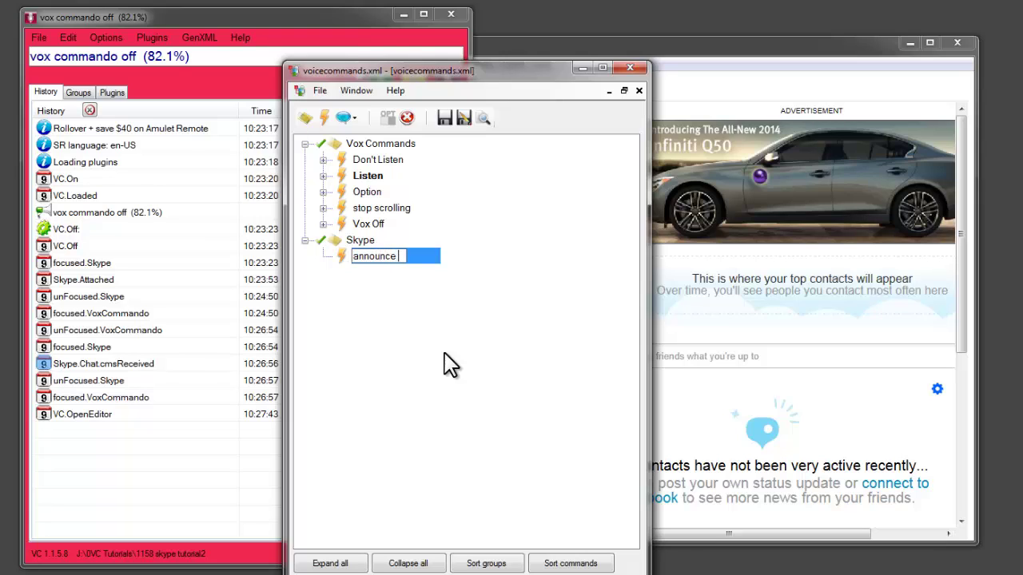
text(chat via tt)
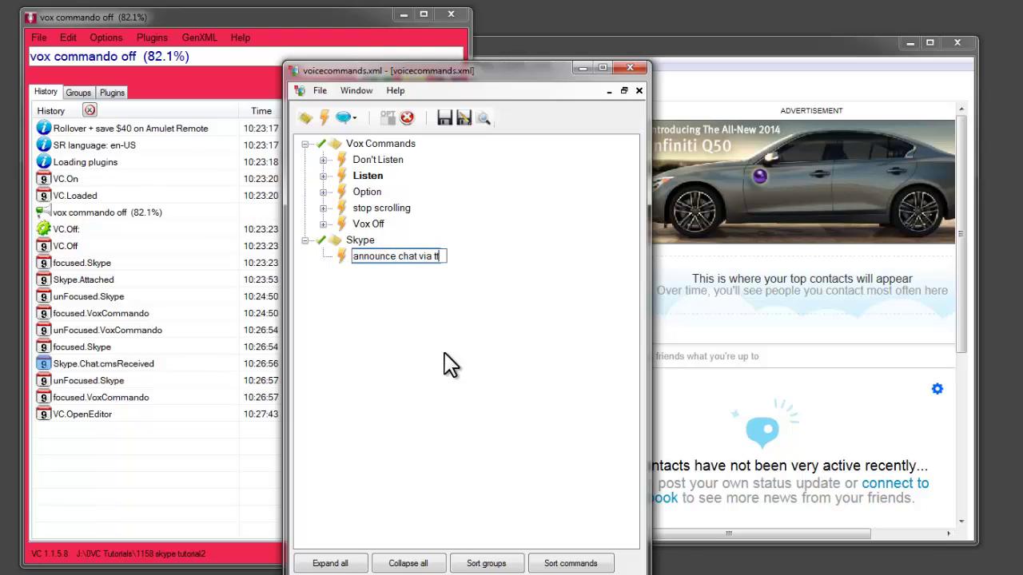
text(s)
key(Return)
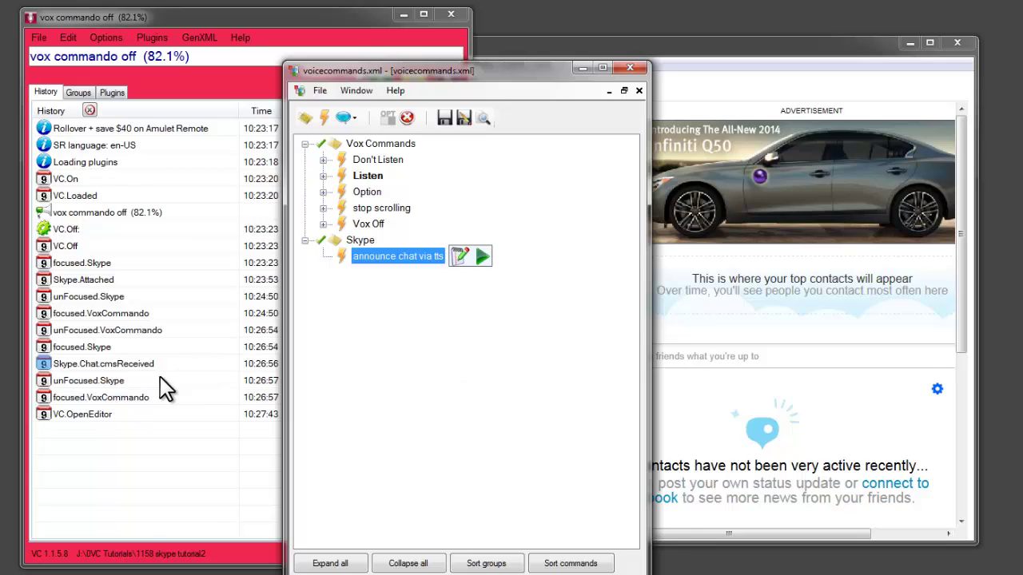
drag(72, 365, 397, 256)
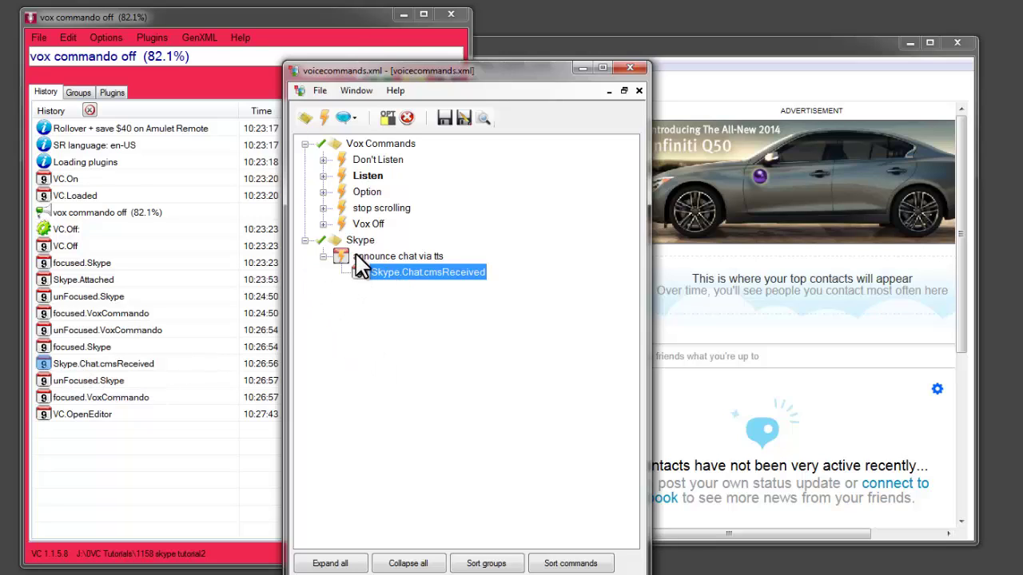
- Set the action of the "announce chat via tts" command to TTS.Speak with the text "{2} says, {4}"
double_click(361, 266)
click(416, 239)
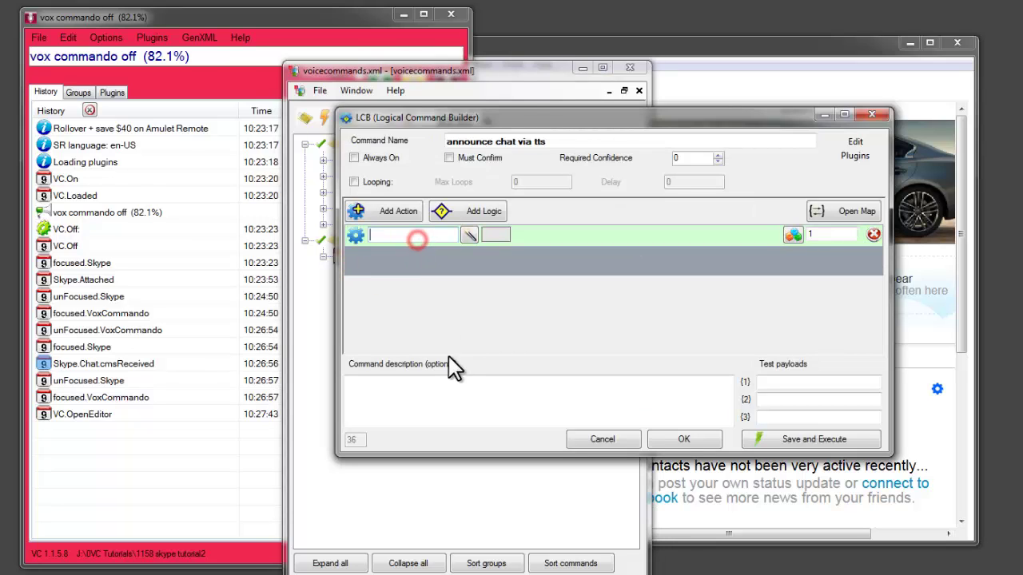
text(TTS.s)
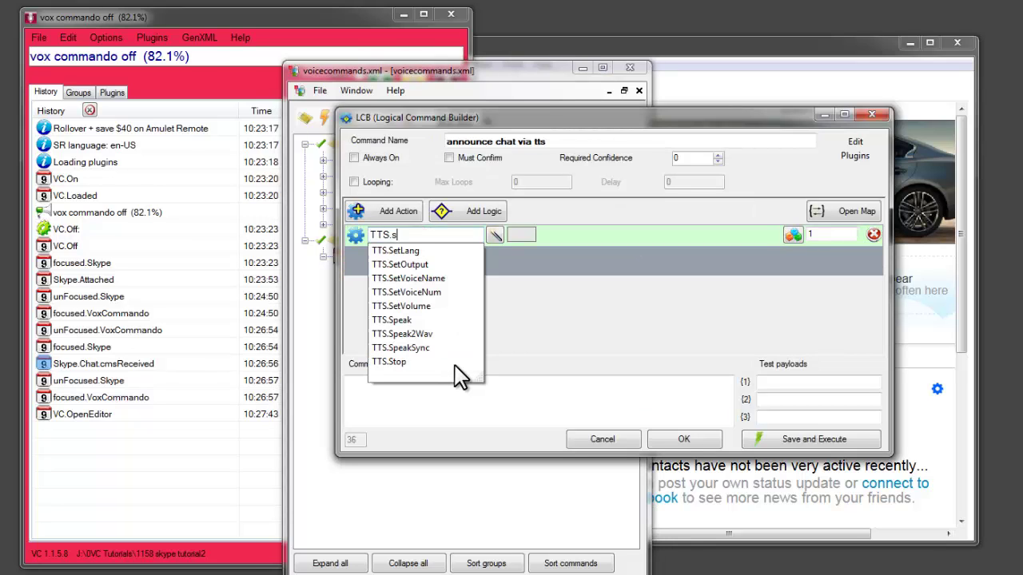
text(p)
key(Down)
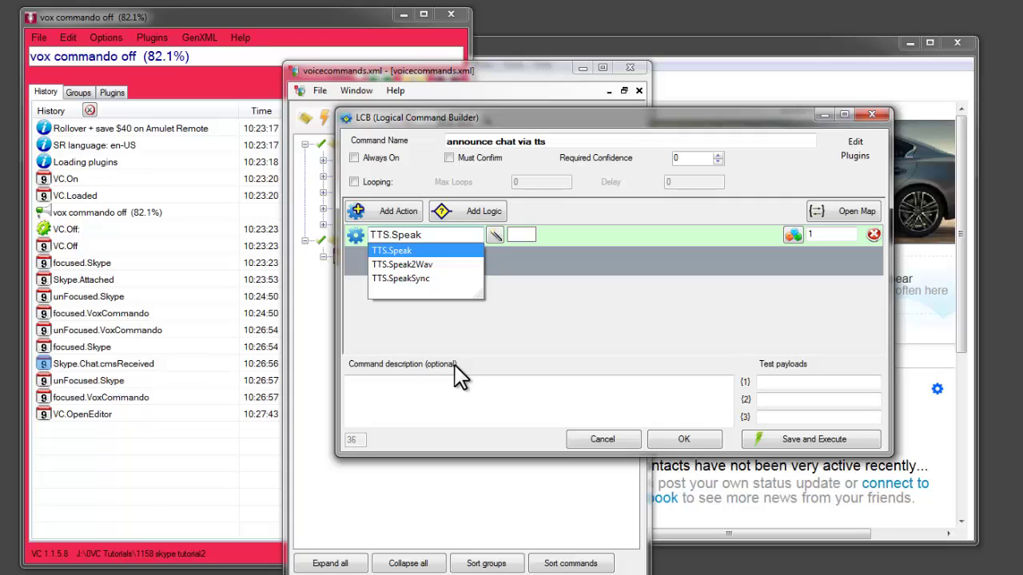
click(522, 235)
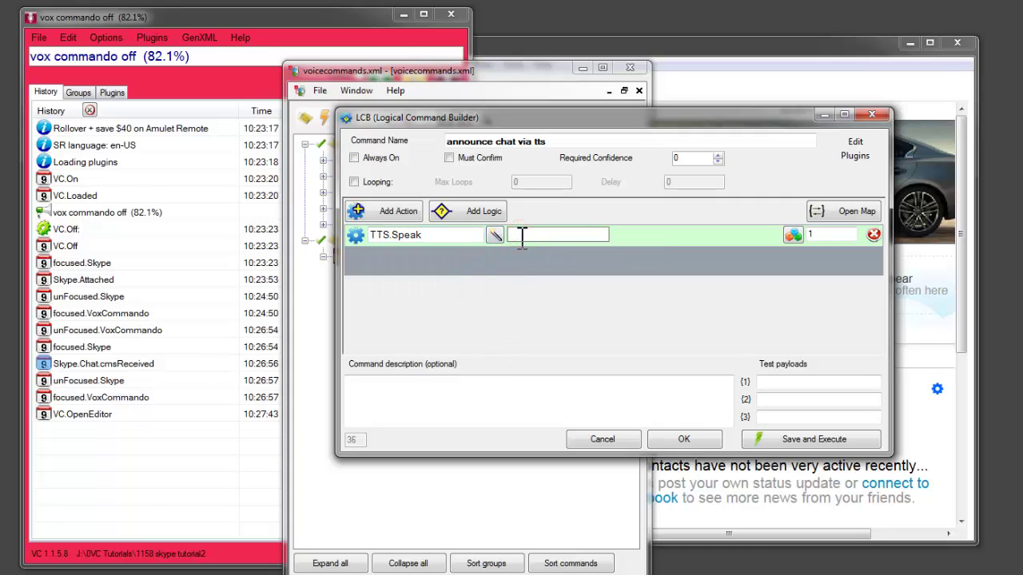
text({2} says, {4})
click(157, 13)
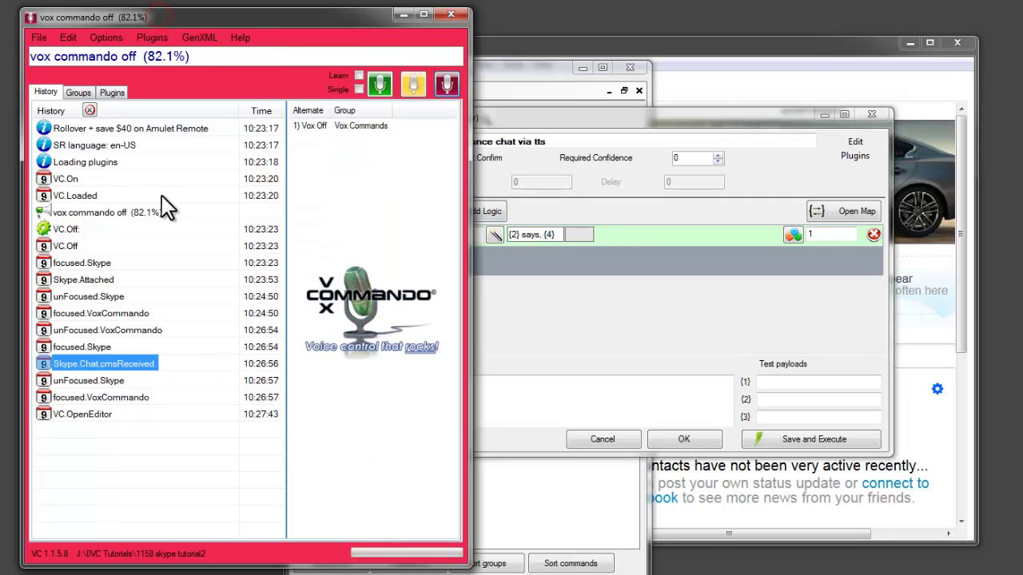
mouse_move(76, 366)
- Add a second action, OSD.ShowText, to the "announce chat via tts" command
click(556, 257)
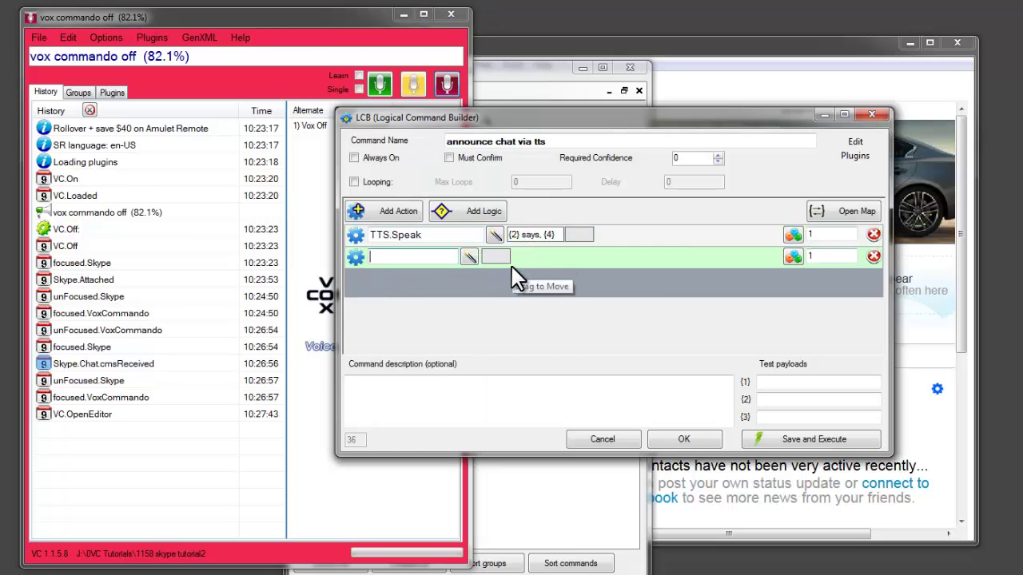
text(osd)
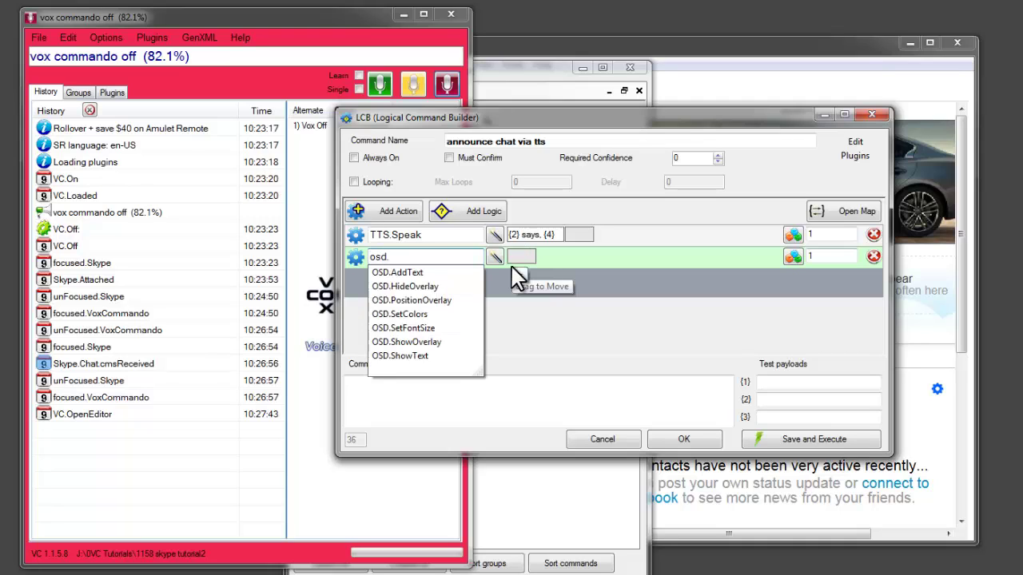
text(.s)
key(Down)
key(Down)
key(Down)
key(Down)
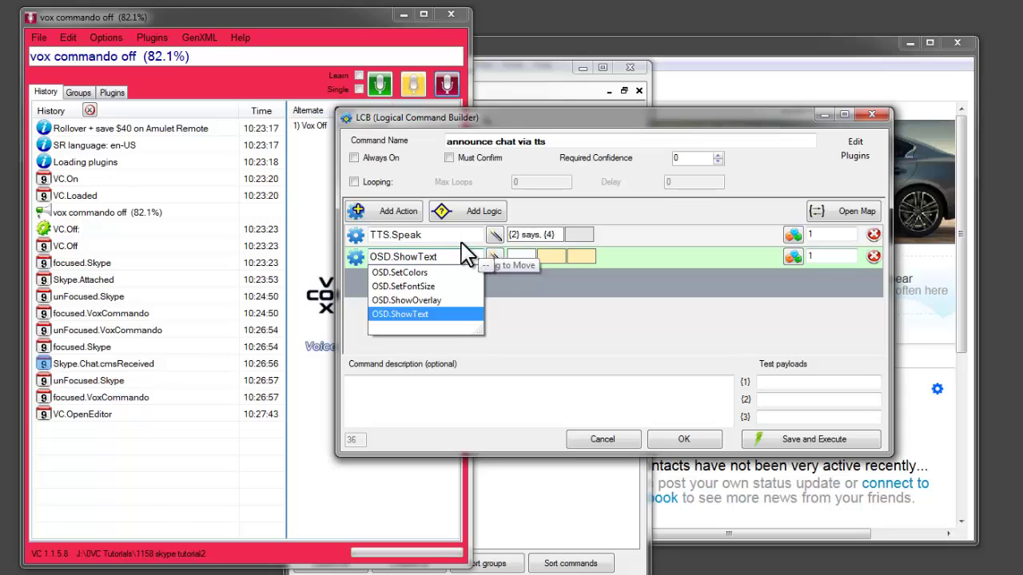
- Copy the text "{2} says, {4}" from TTS.Speak into the OSD.ShowText action, then save and execute the command
click(564, 234)
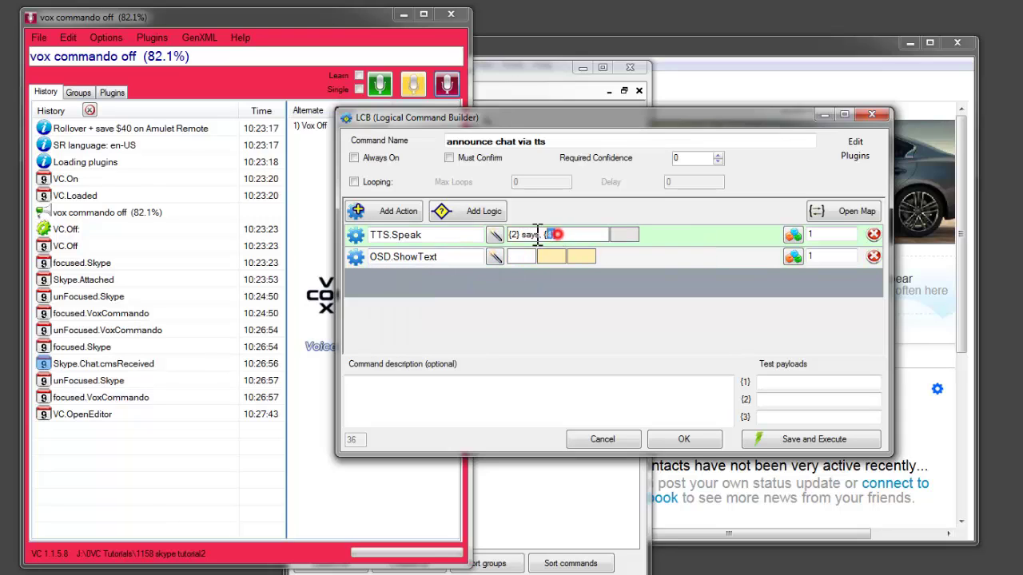
click(564, 234)
key(ctrl+c)
click(519, 256)
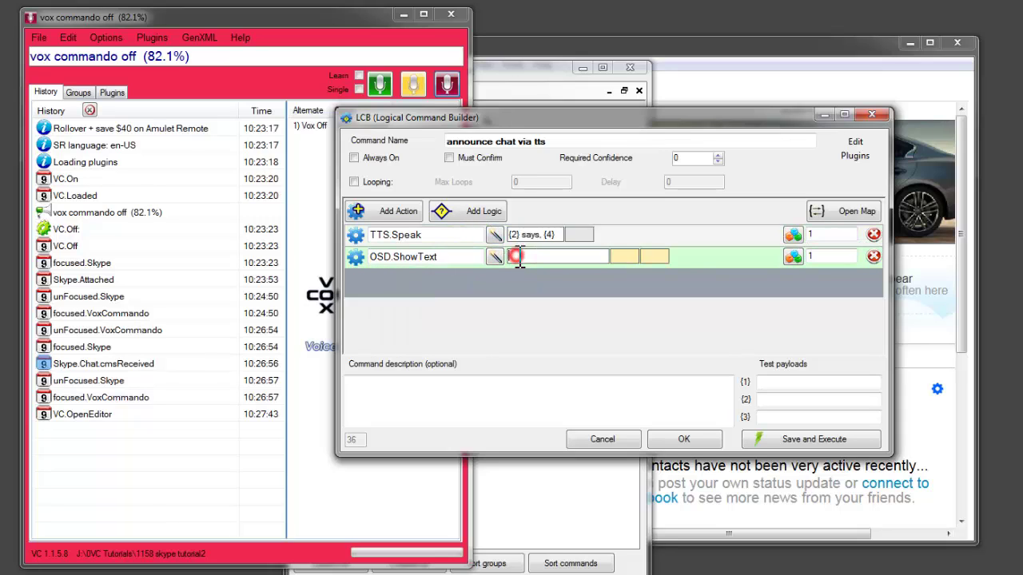
key(ctrl+v)
click(785, 438)
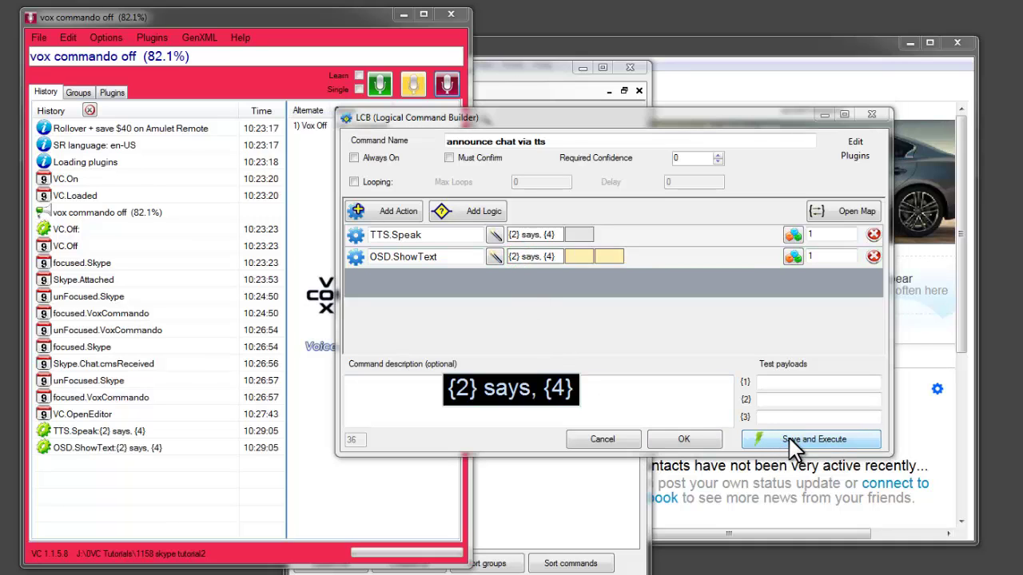
click(690, 439)
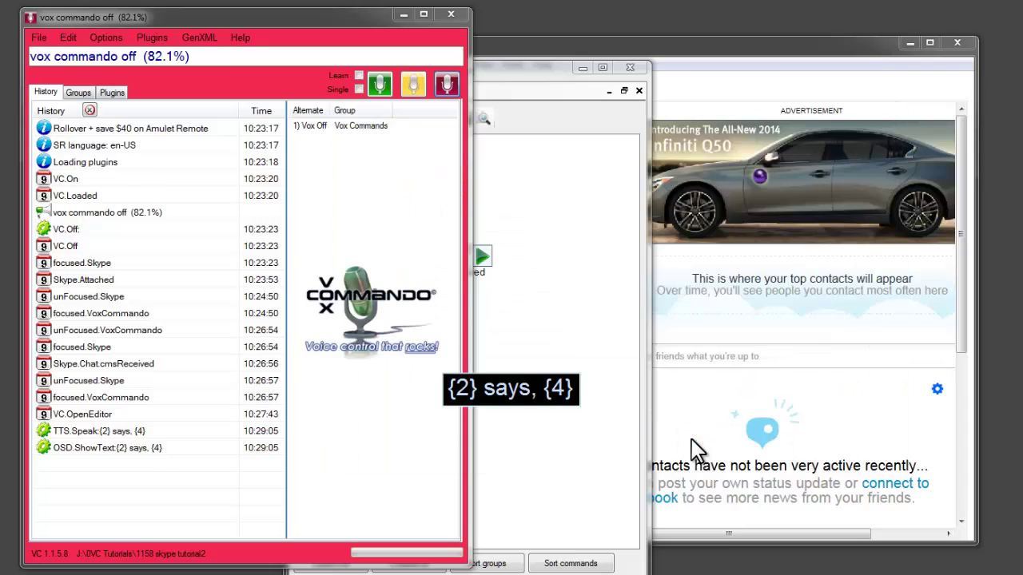
- Save the voice command tree, close its editor and check the received chat event in the history
click(505, 71)
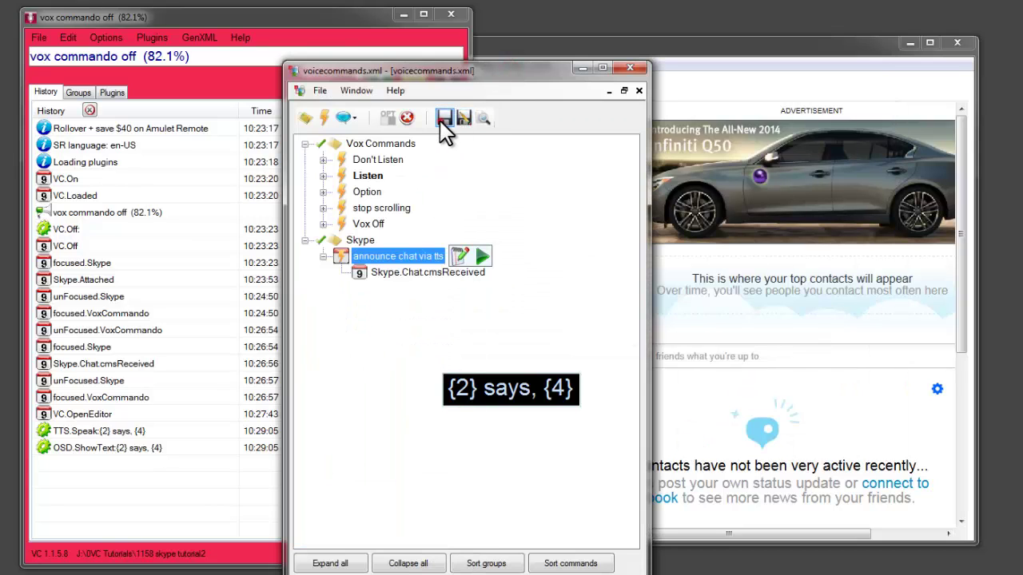
click(443, 118)
click(630, 67)
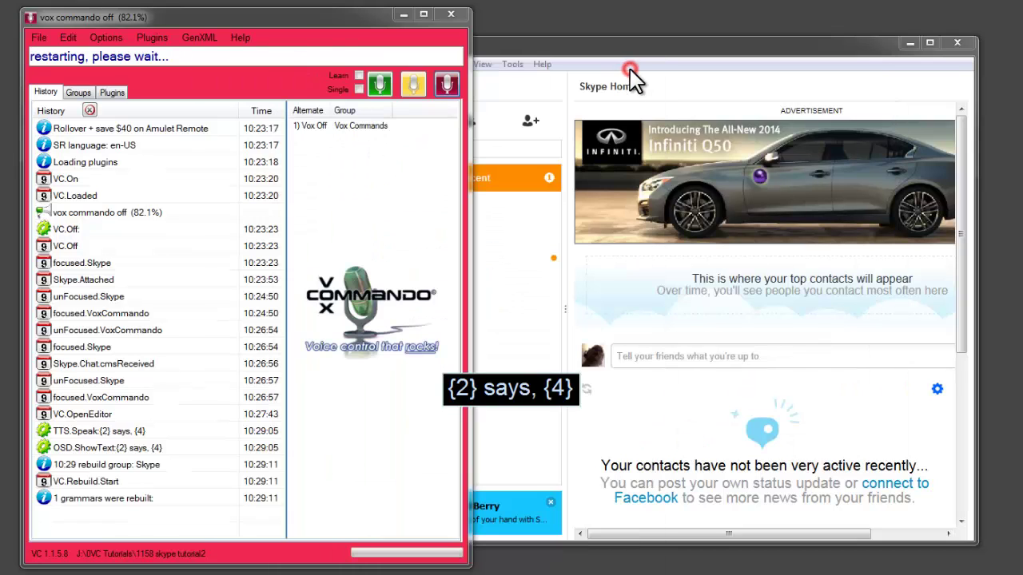
click(389, 275)
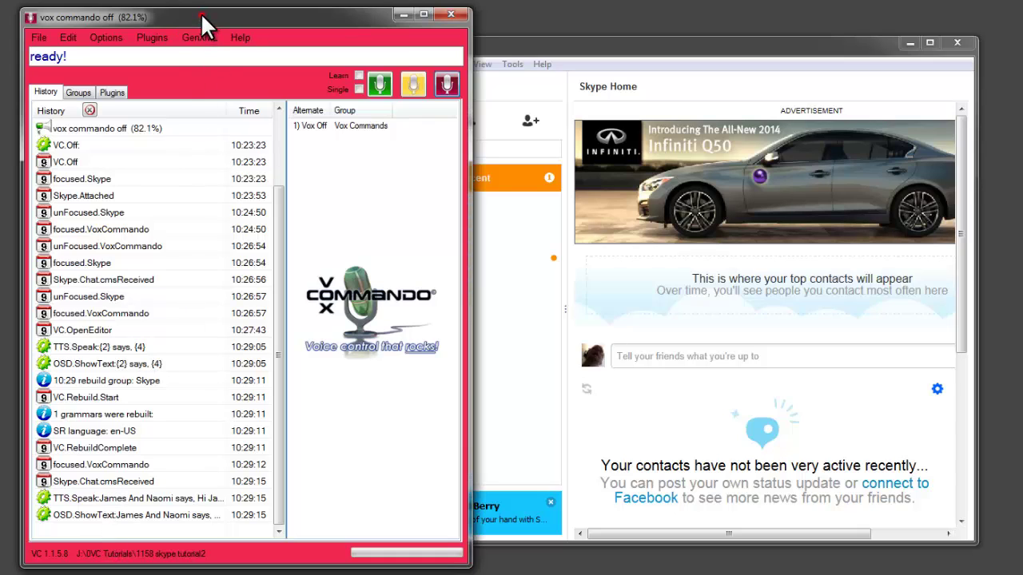
mouse_move(124, 487)
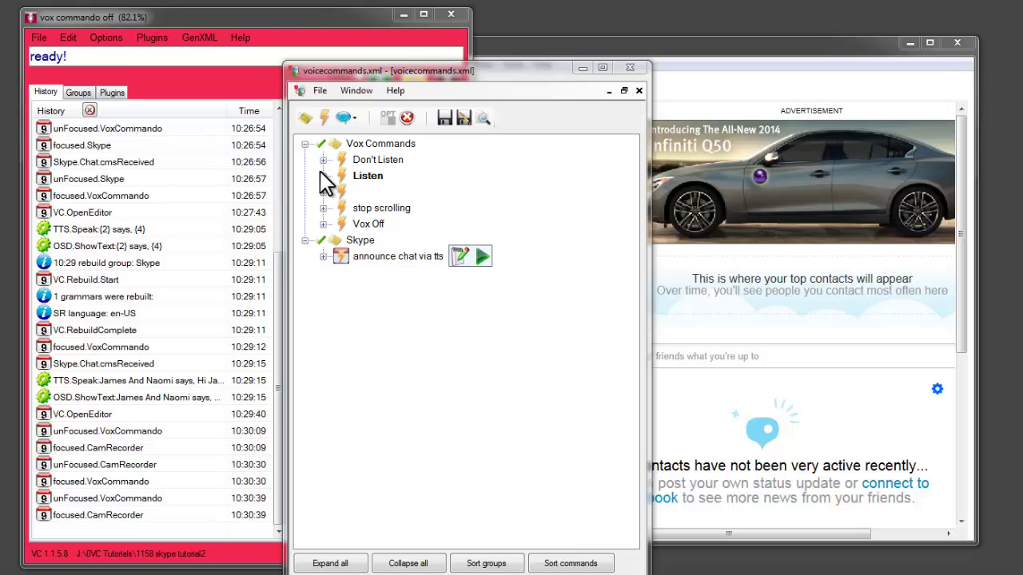
- Add a new command named "call contact {1}" to the Skype group
click(324, 118)
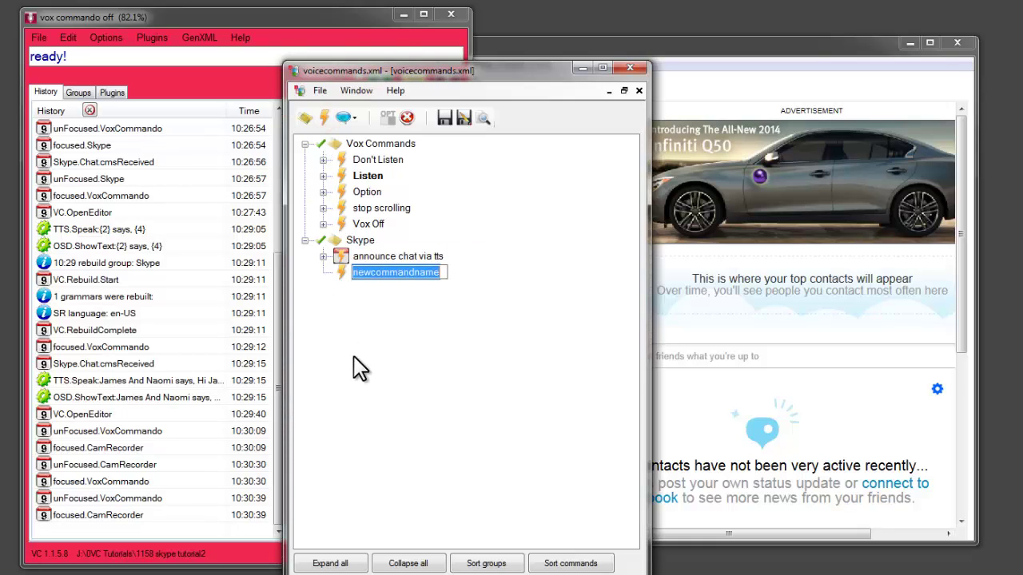
text(c a)
text(all contact)
text( {1})
key(Return)
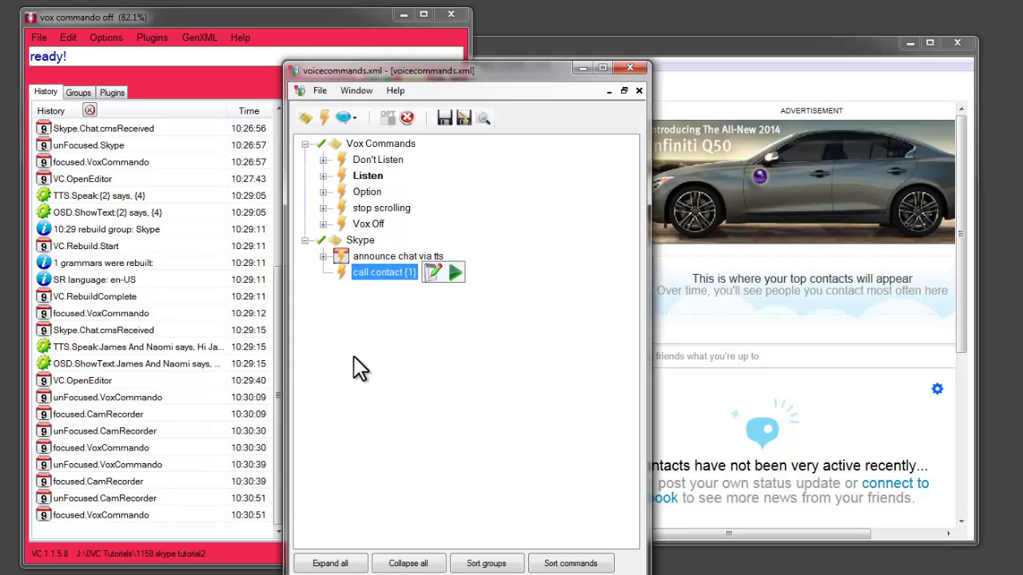
click(405, 273)
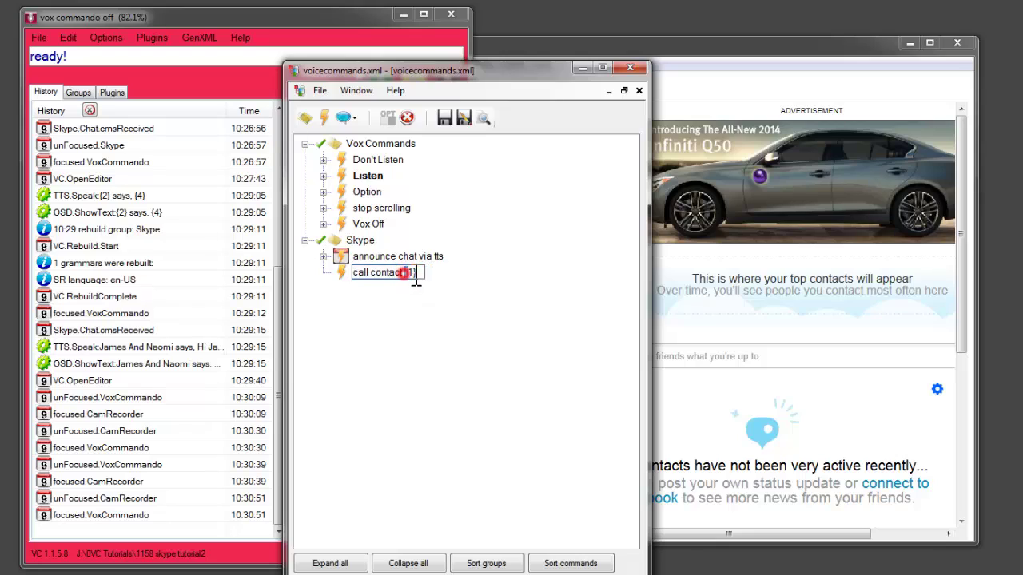
double_click(414, 273)
- Add the phrase "call contact" to the "call contact {1}" command
click(346, 118)
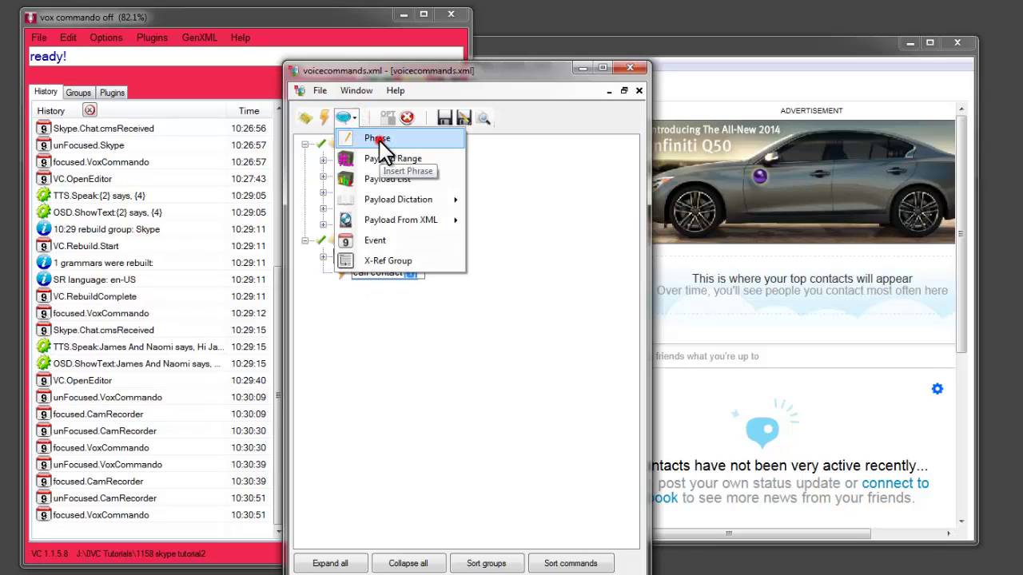
click(378, 137)
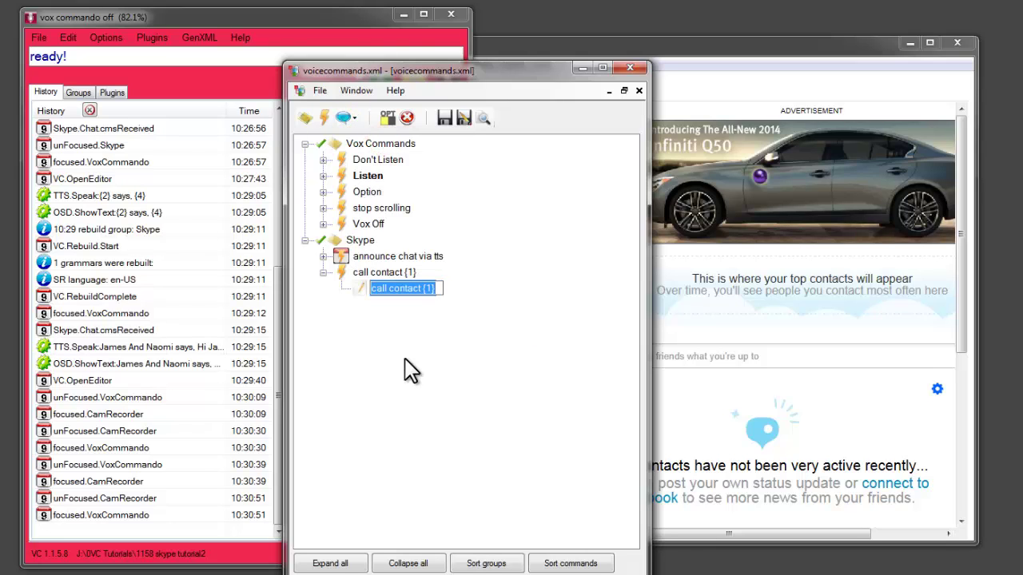
drag(421, 288, 457, 302)
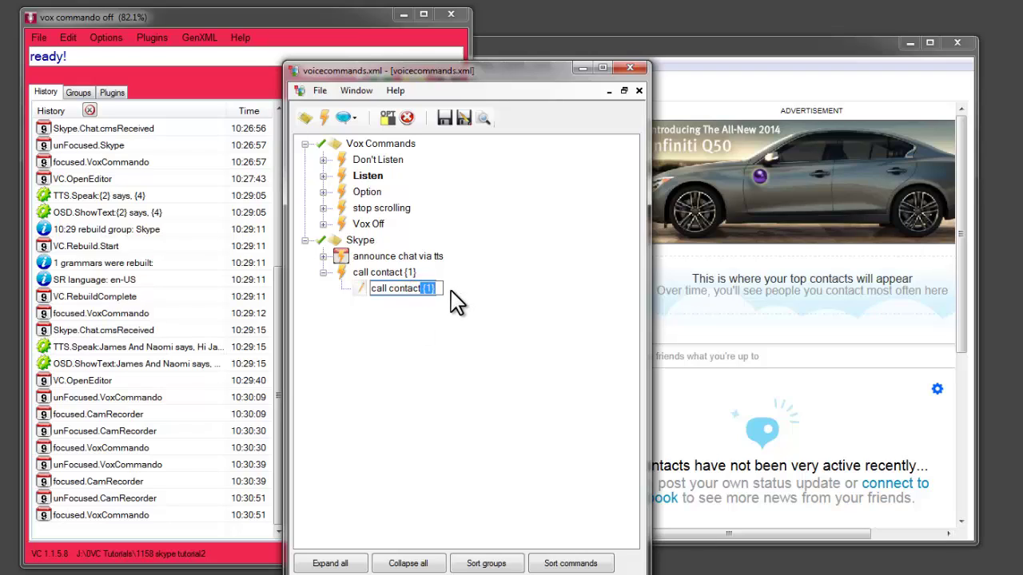
key(BackSpace)
click(400, 342)
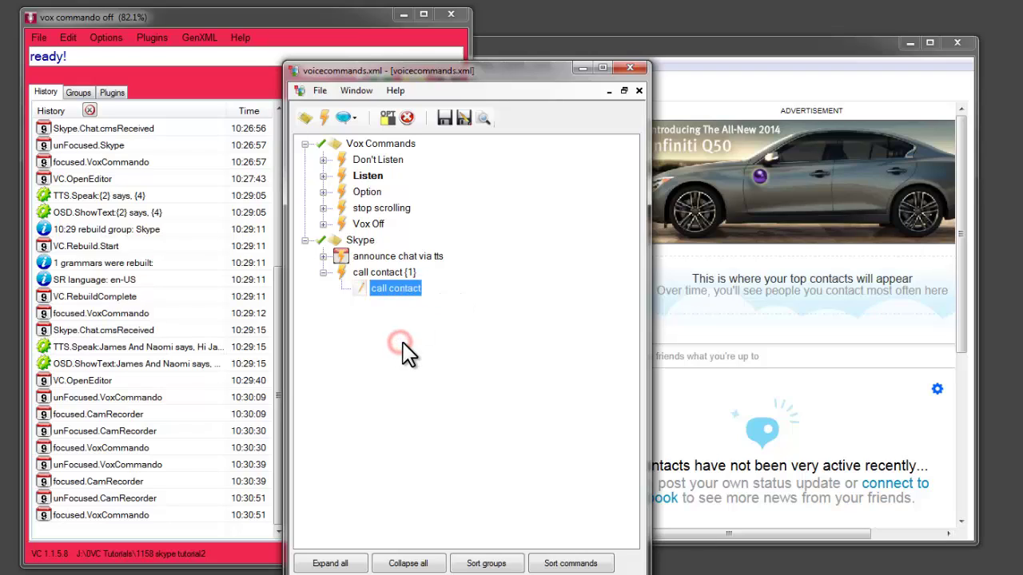
- Add a Value,Phrase payload from XML after the "call contact" phrase and choose payloads\payloadSkype.xml as its file
click(352, 121)
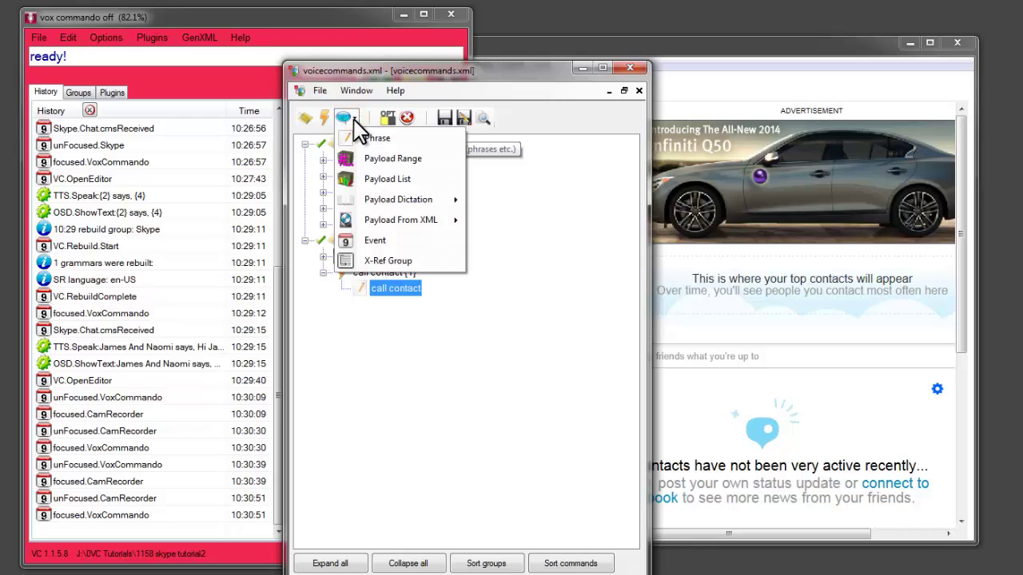
mouse_move(389, 229)
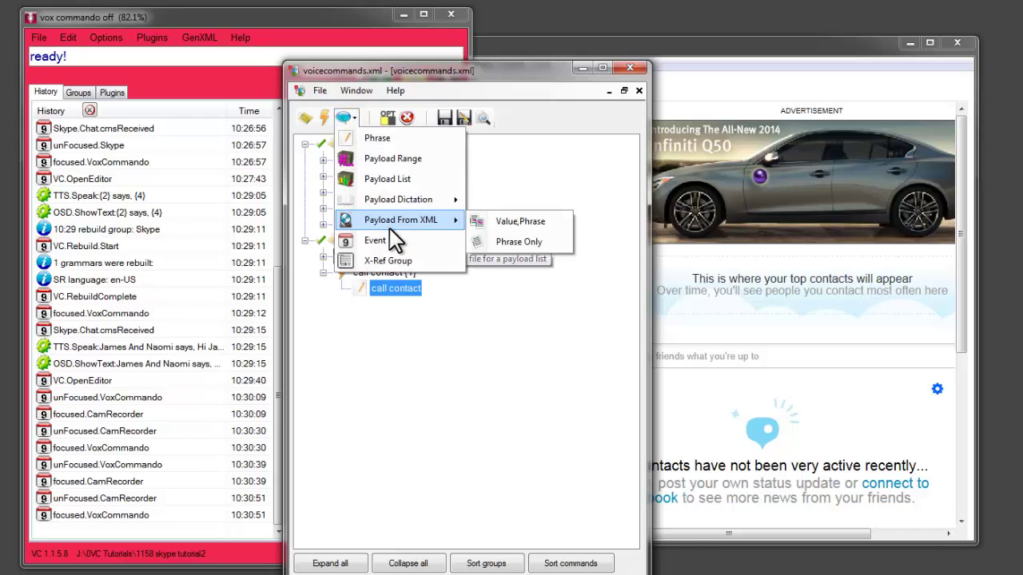
click(539, 221)
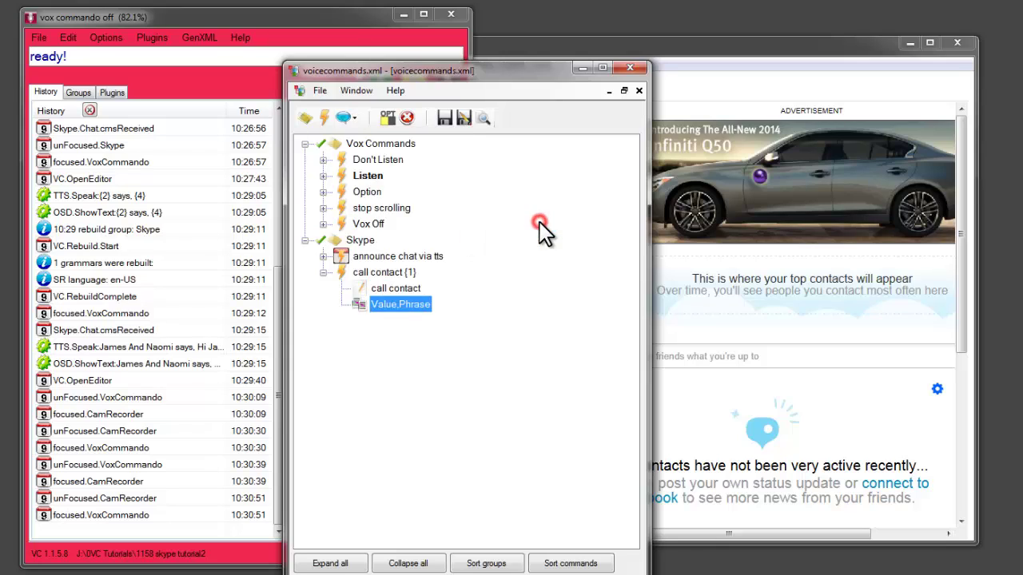
double_click(360, 304)
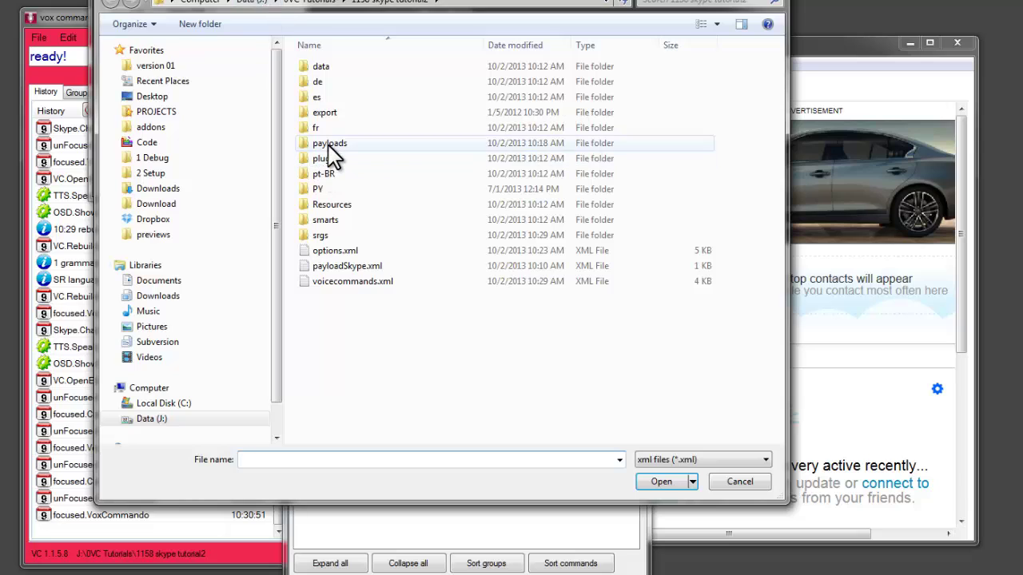
double_click(329, 146)
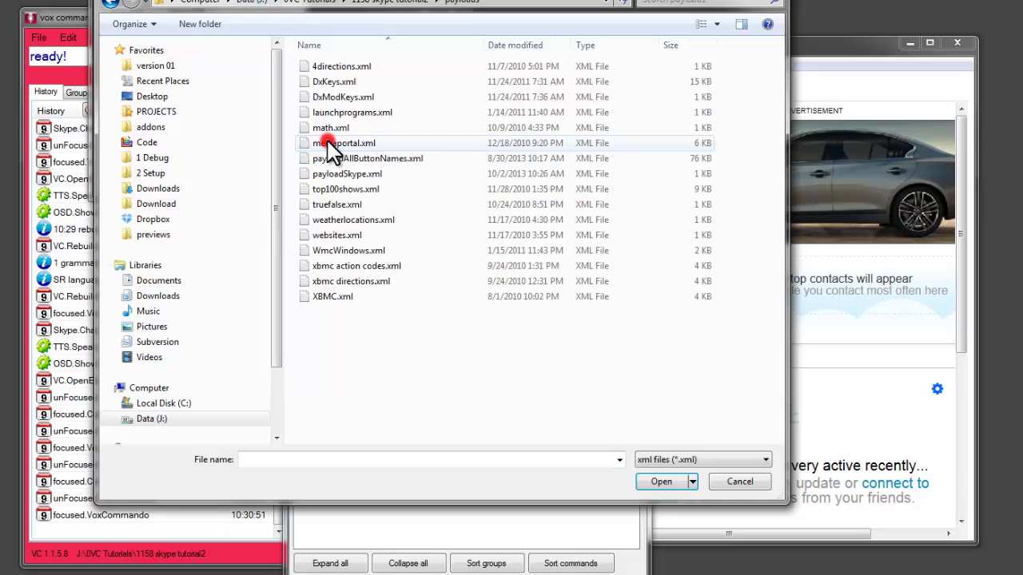
click(524, 45)
click(335, 67)
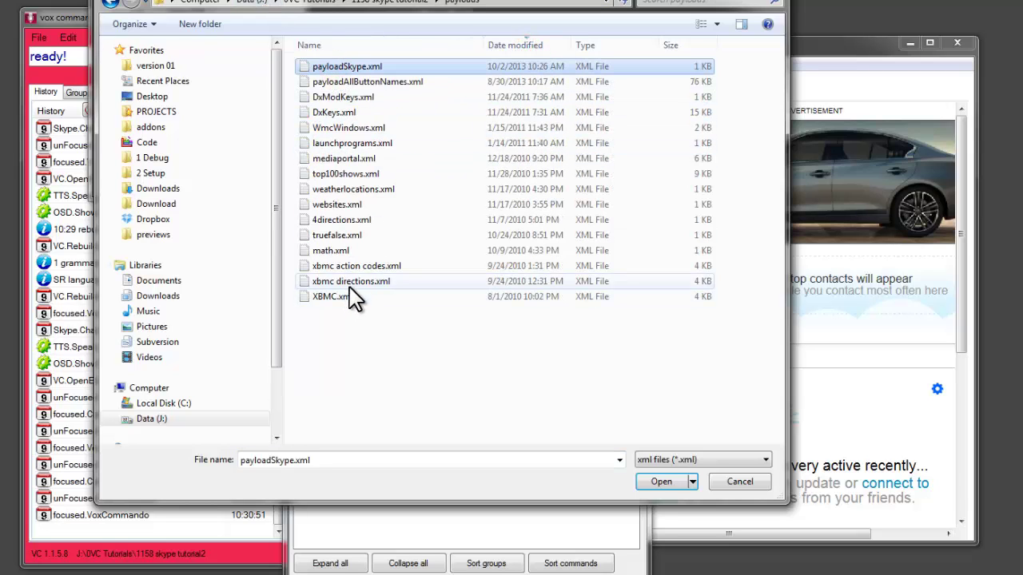
click(667, 483)
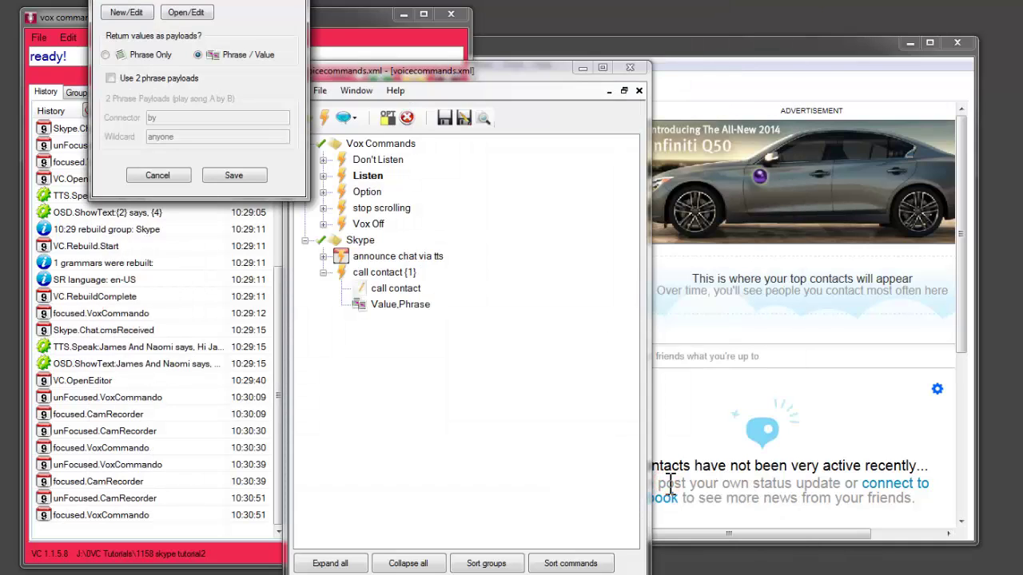
- Open payloadSkype.xml in the payload editor, review a contact's value and spoken phrase, and save the file
drag(242, 0, 422, 140)
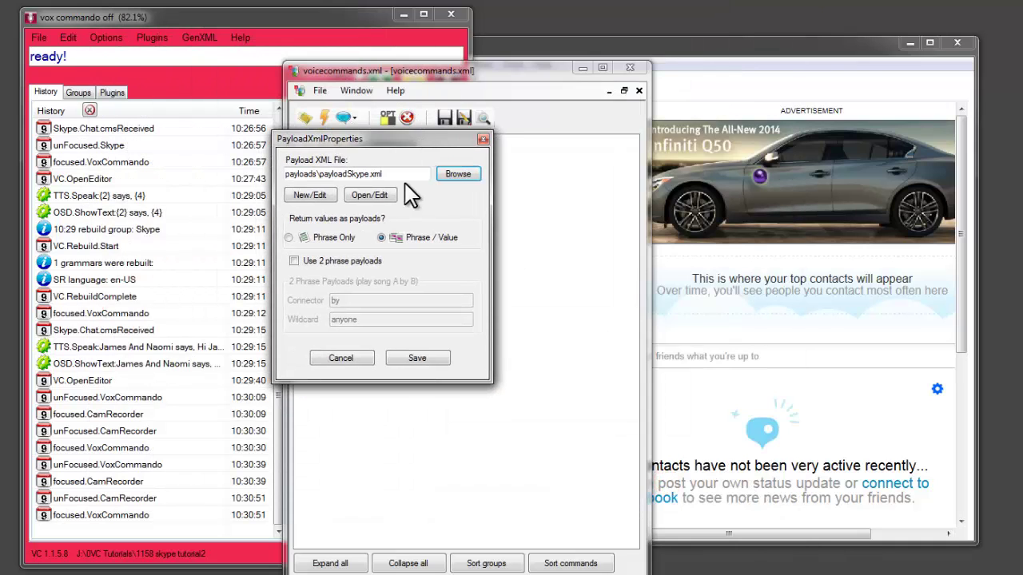
click(366, 197)
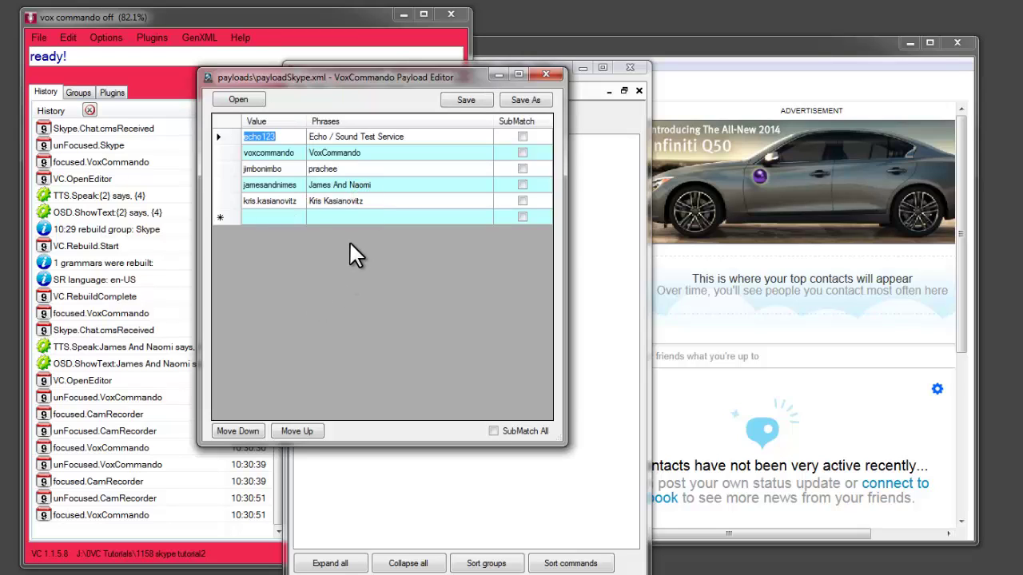
click(275, 185)
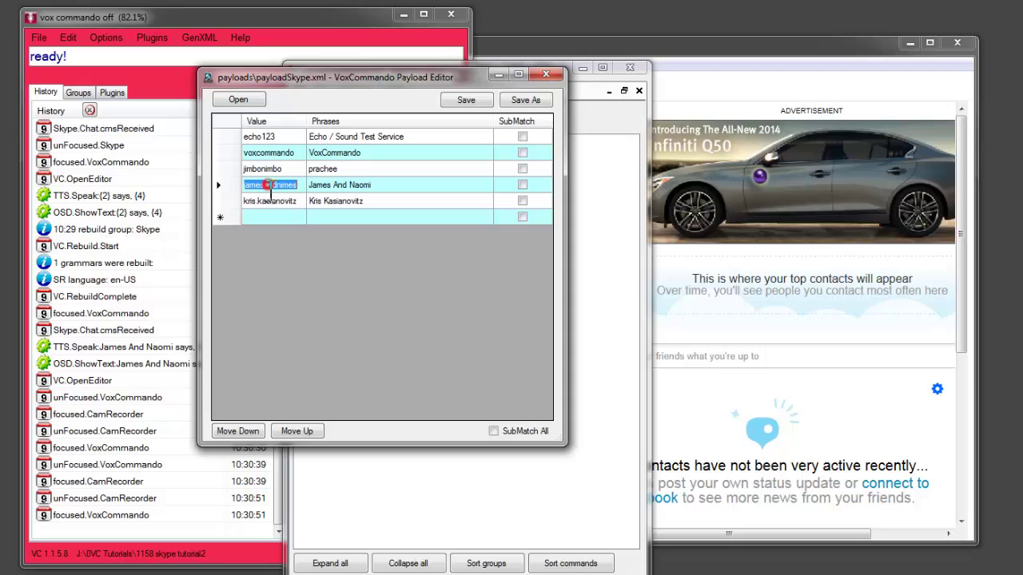
click(379, 186)
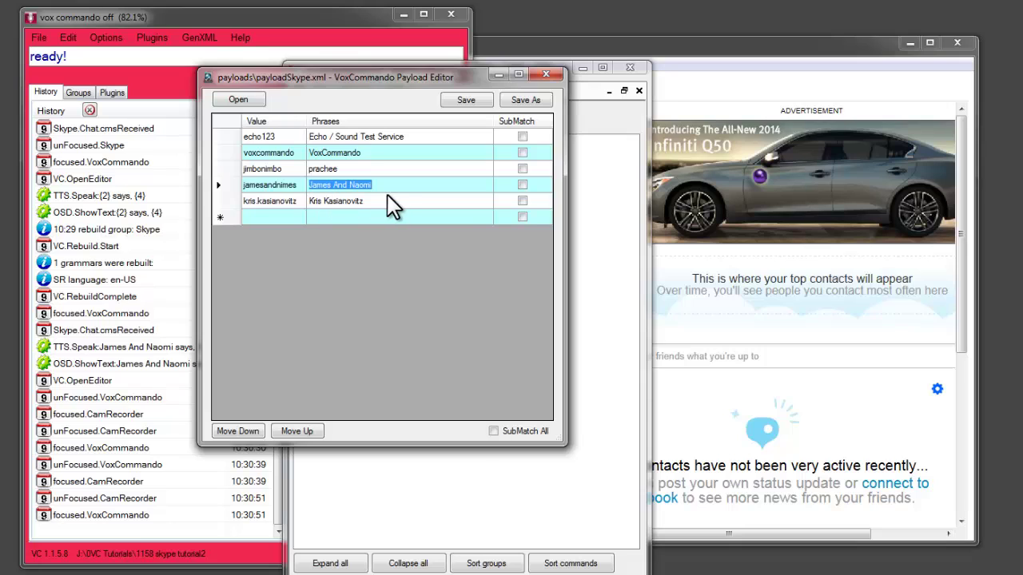
click(467, 100)
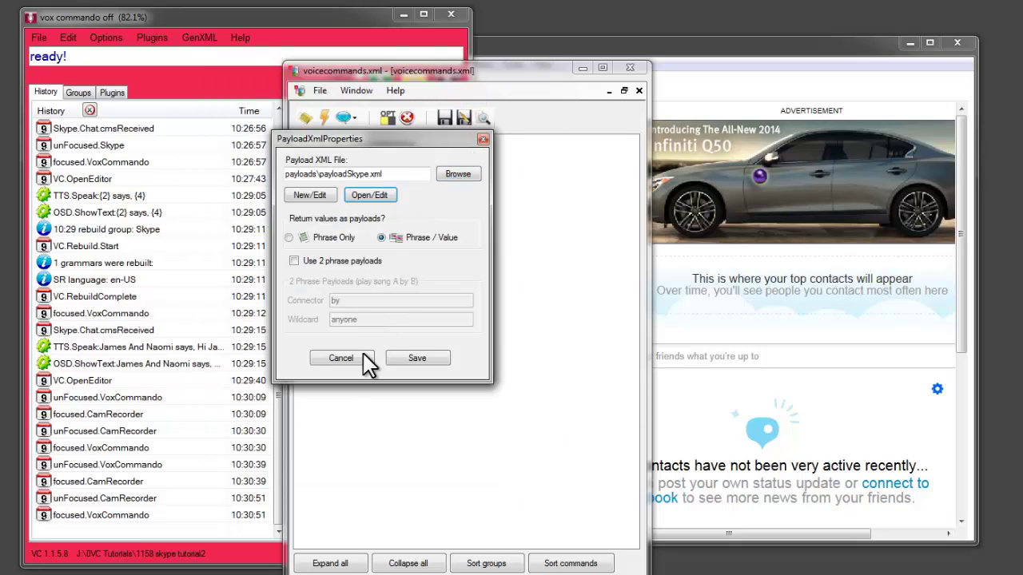
- Keep the payload settings, then add a Skype.CallContact action with parameter {1} to the "call contact {1}" command and save the command file
click(410, 357)
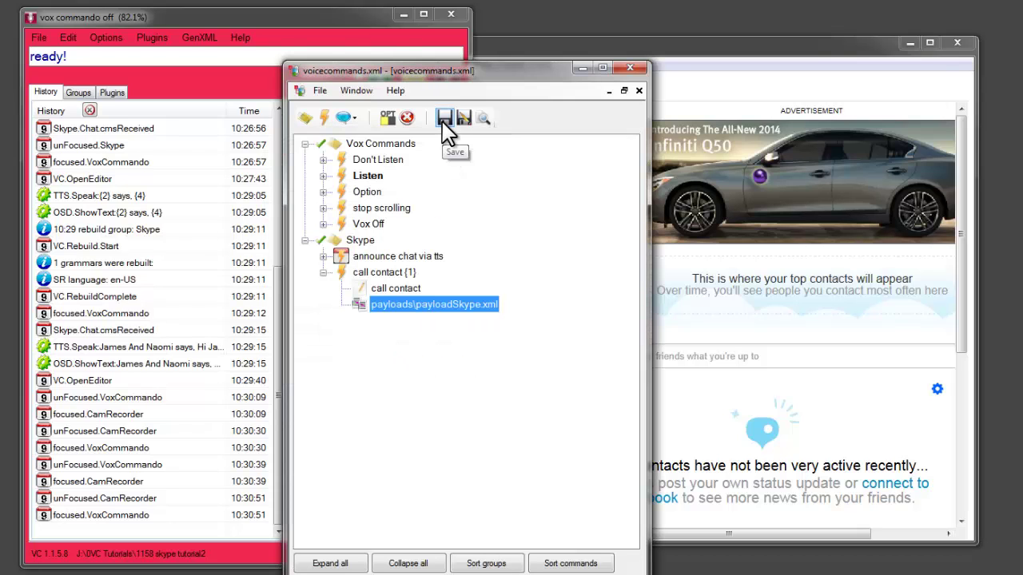
click(386, 273)
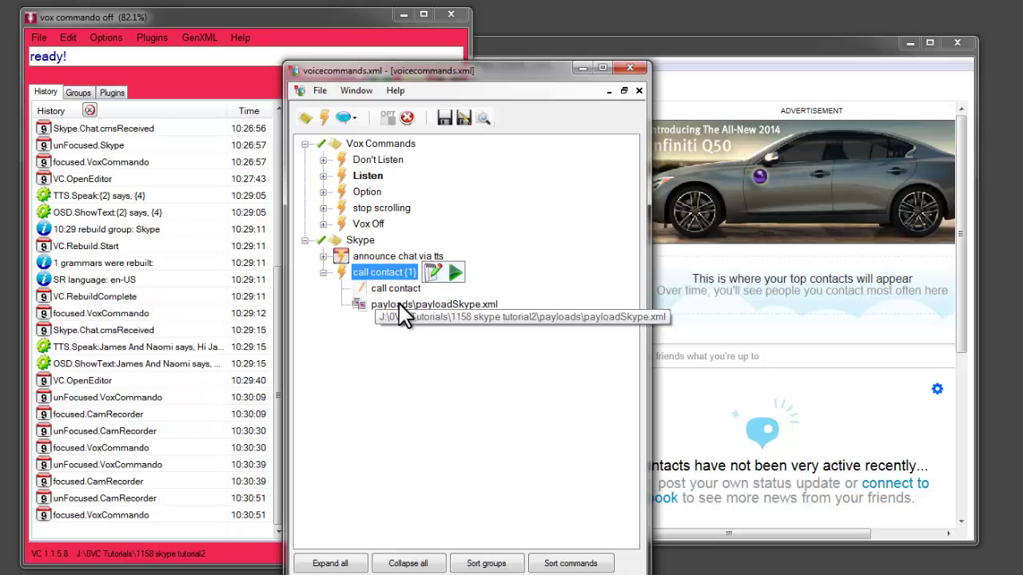
click(432, 272)
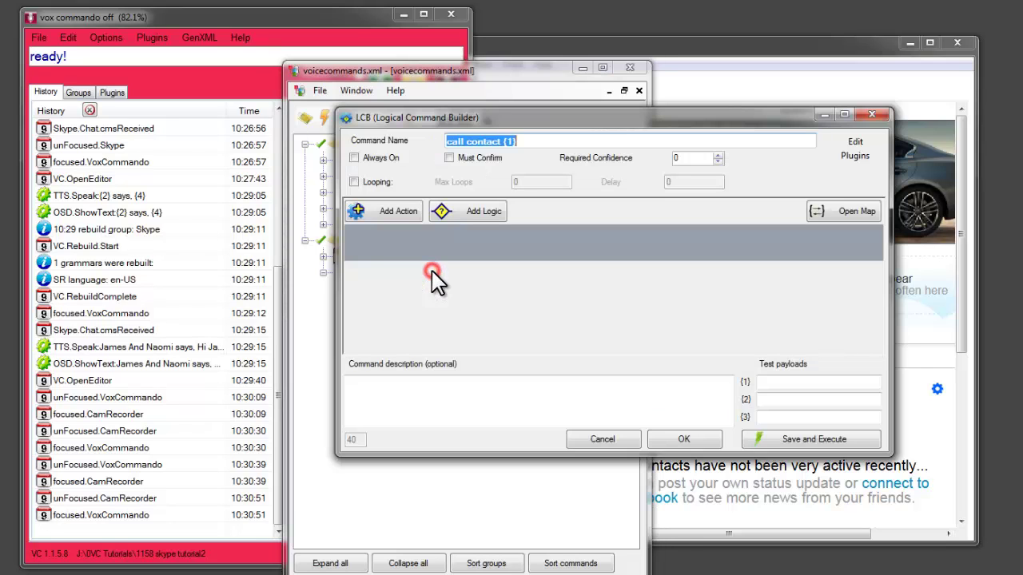
double_click(399, 238)
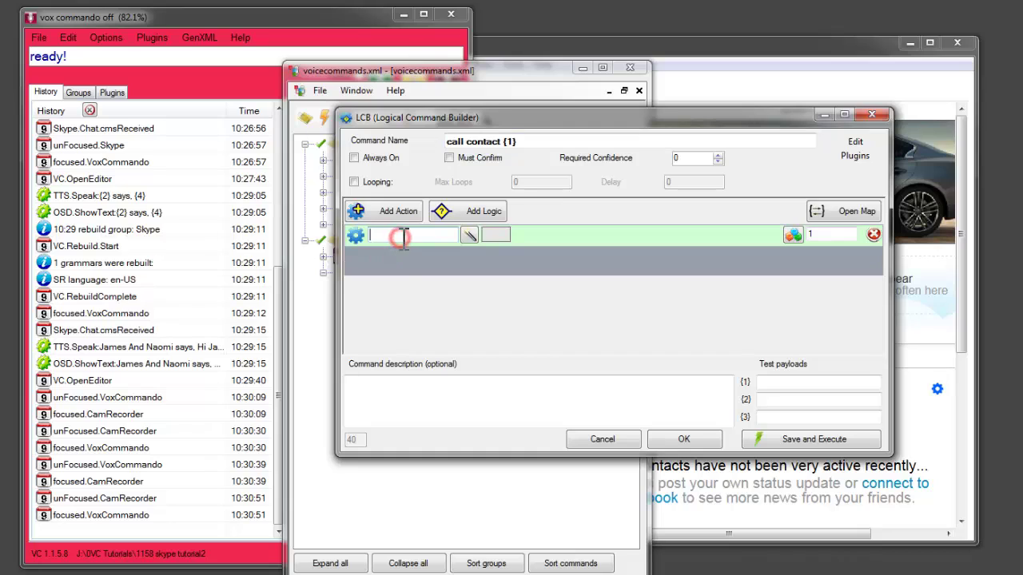
text(sk)
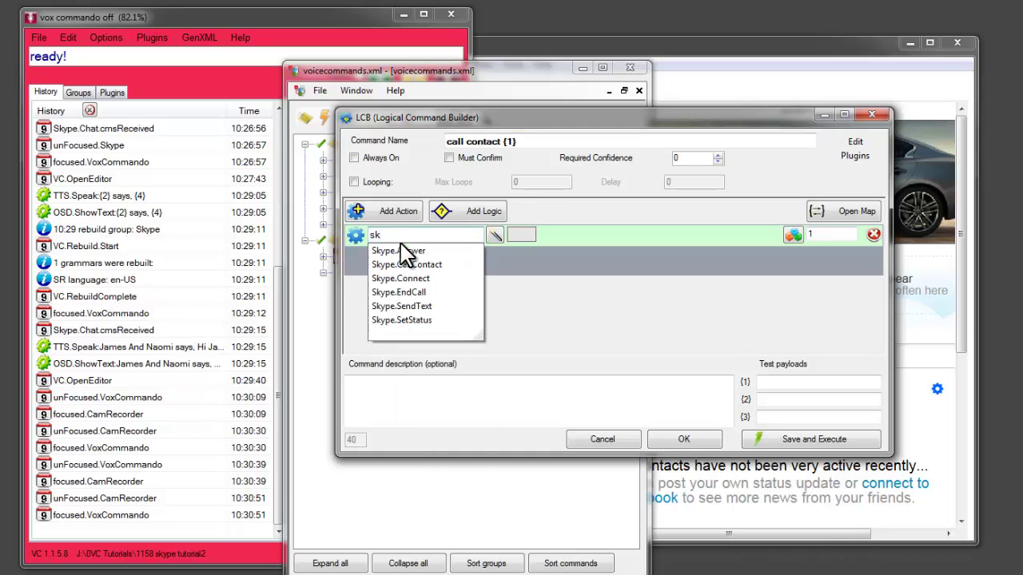
key(Down)
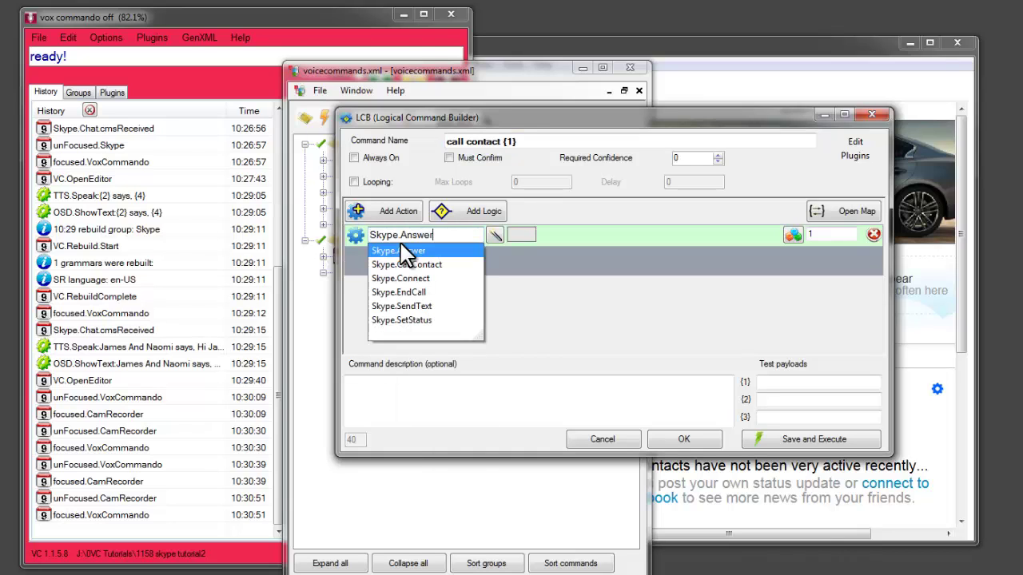
key(Down)
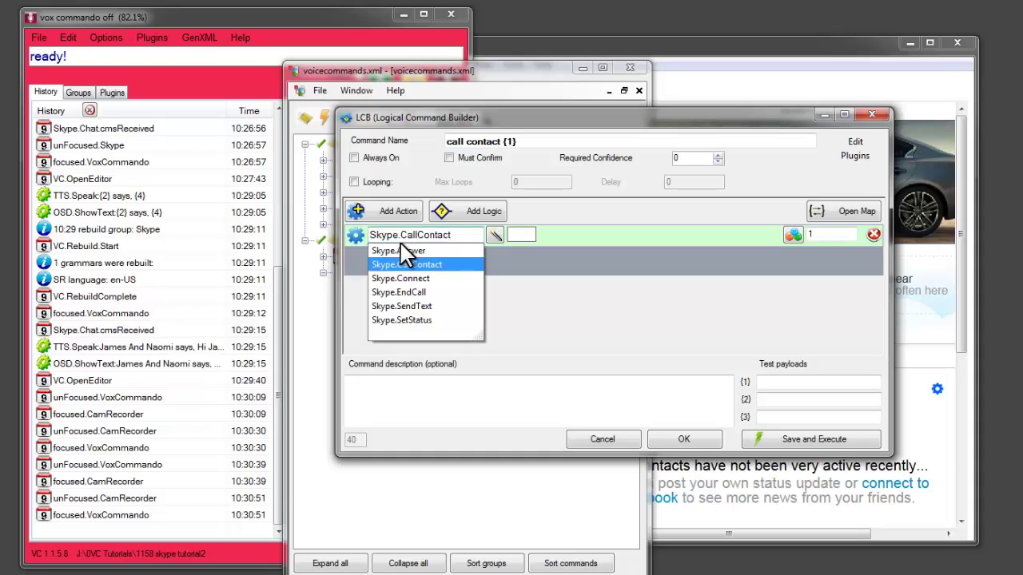
click(521, 234)
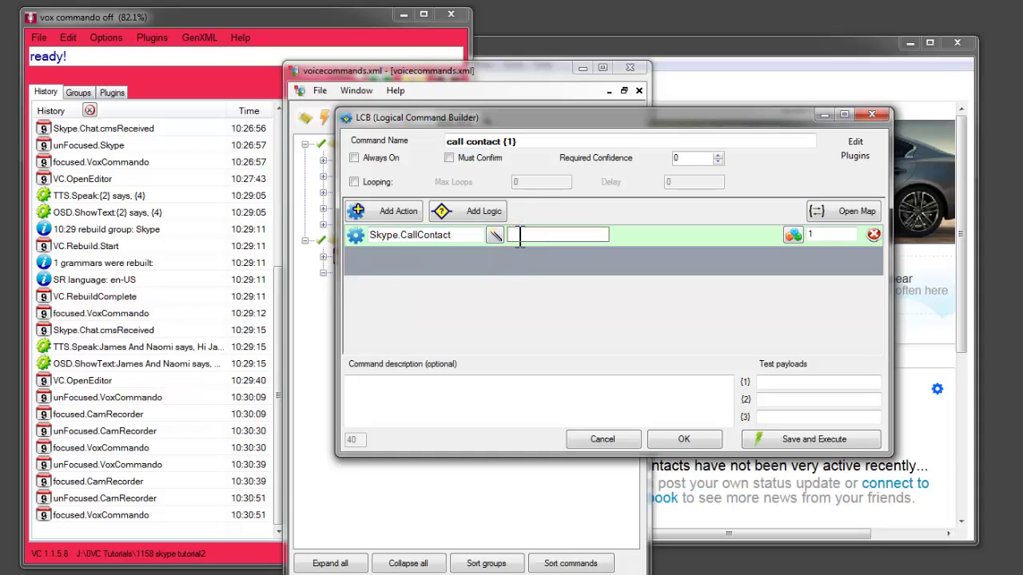
text({1})
click(699, 436)
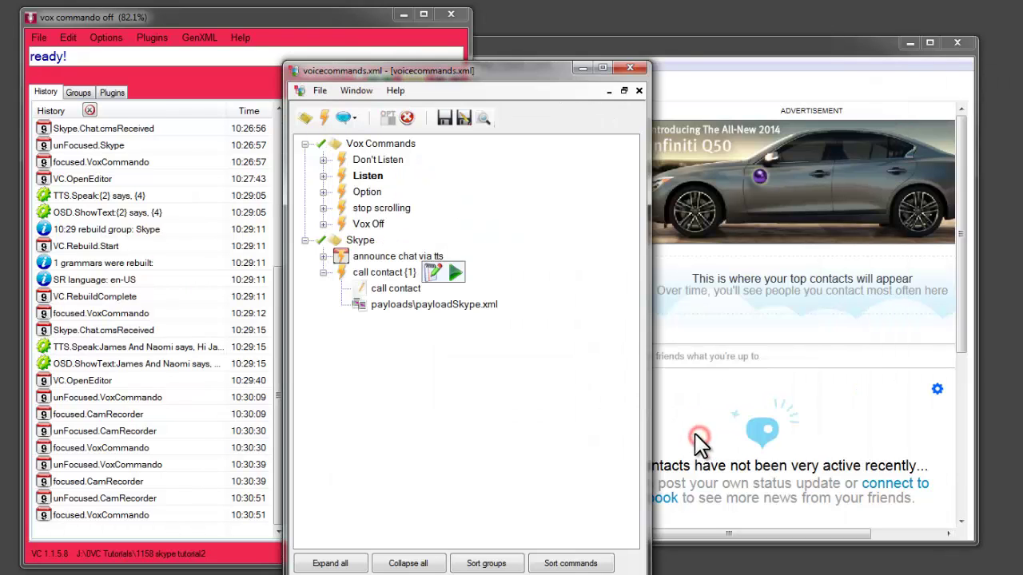
click(443, 118)
click(630, 69)
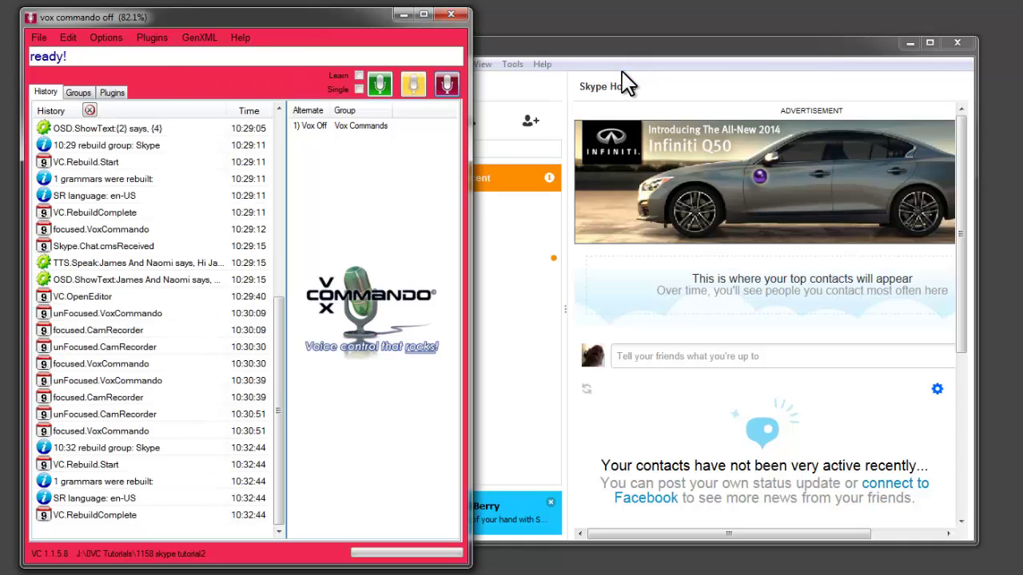
- Turn listening on to test calling a contact by voice, hang up the Skype call, and turn listening off
click(381, 83)
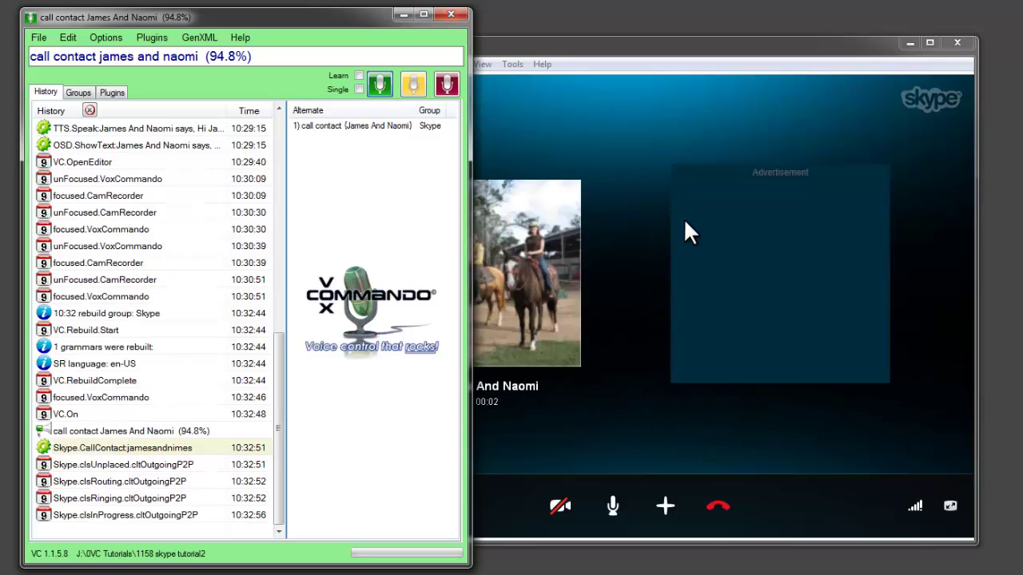
click(717, 504)
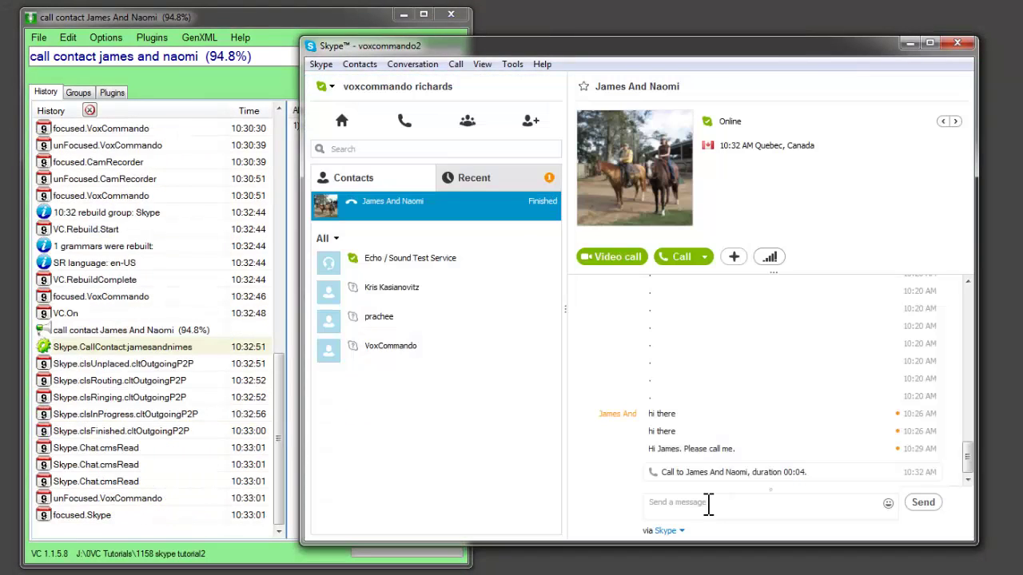
click(266, 20)
click(450, 88)
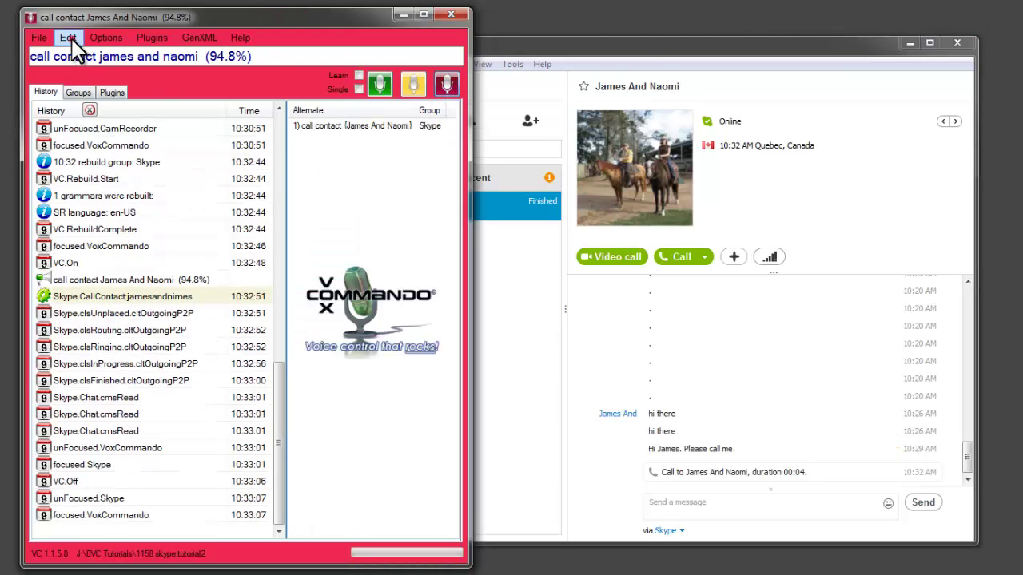
- Open the "call contact {1}" command in the command builder and add a second action beginning with "vc."
click(68, 38)
mouse_move(361, 280)
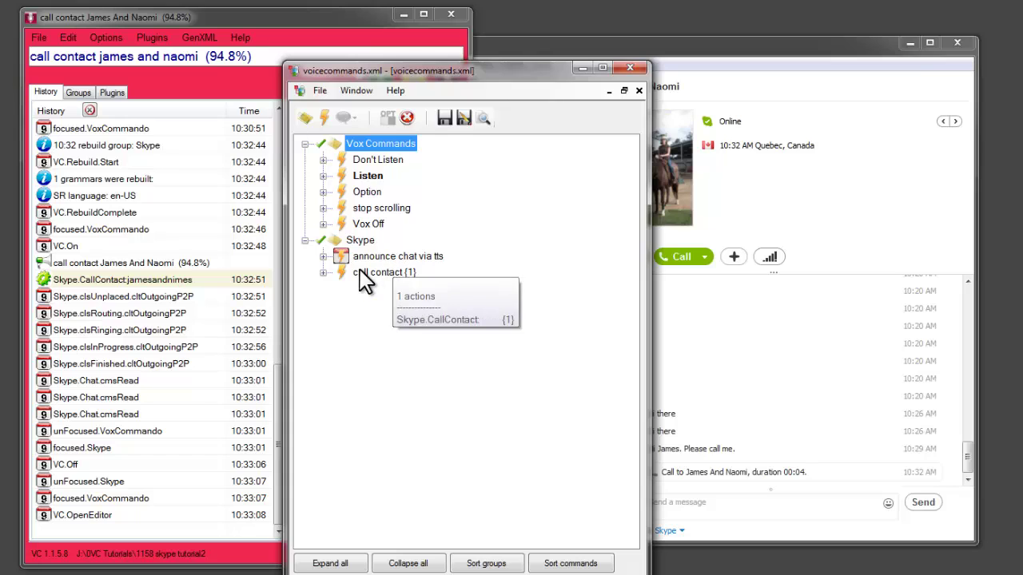
double_click(369, 273)
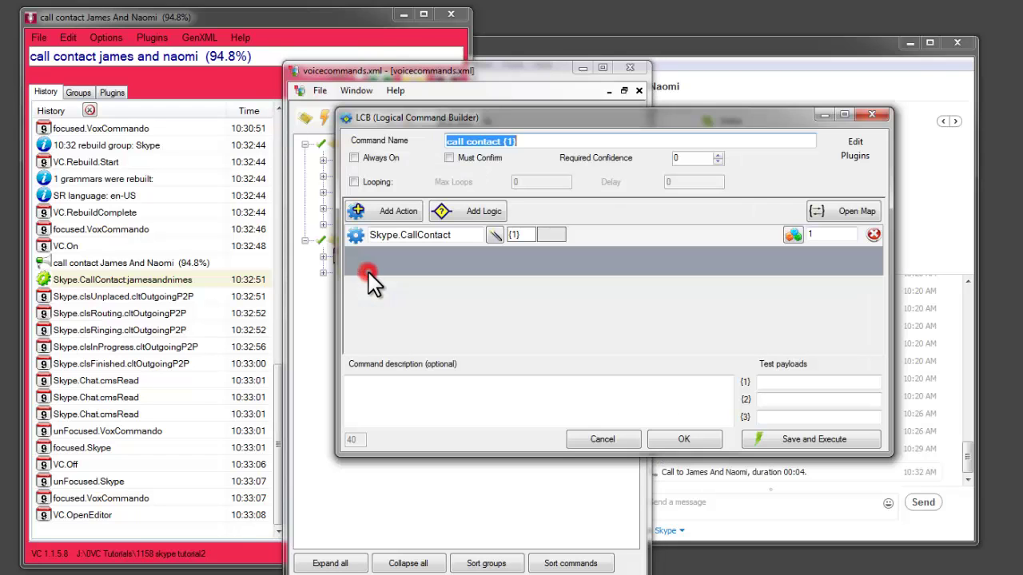
double_click(369, 272)
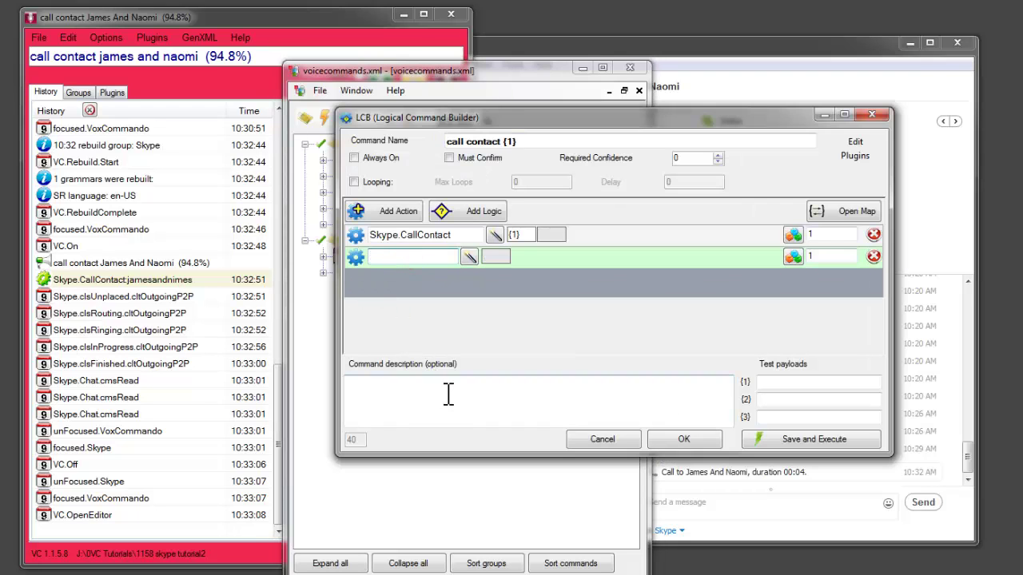
text(vc.)
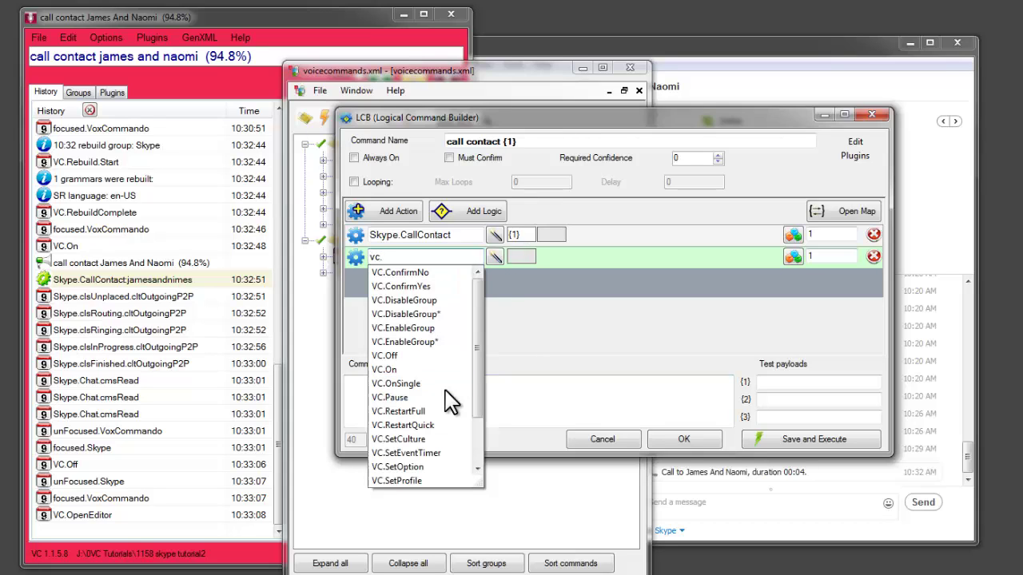
key(Down)
key(Down)
key(Down)
key(Down)
key(Down)
key(Down)
key(Down)
key(Down)
key(Down)
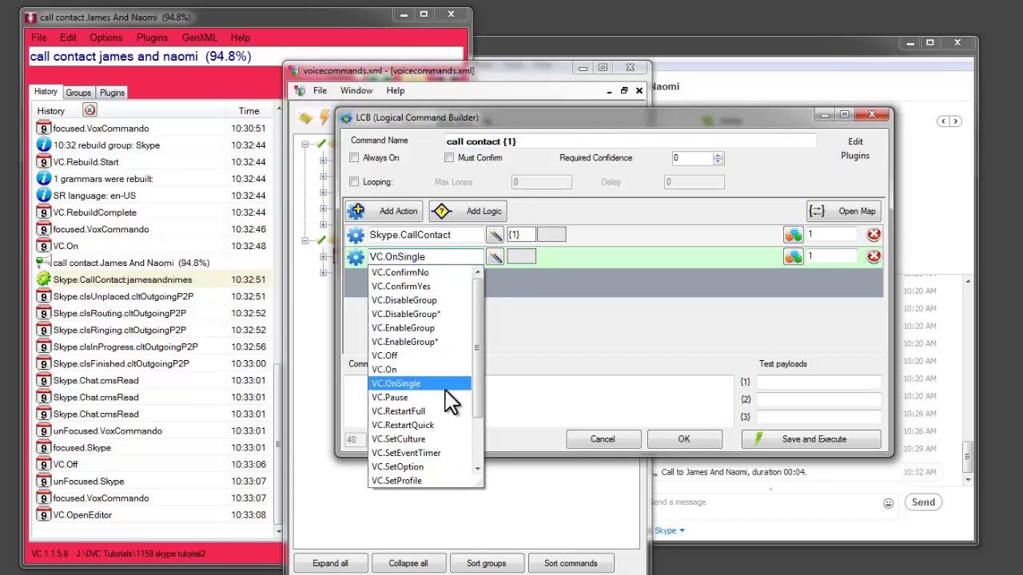
key(BackSpace)
key(BackSpace)
key(BackSpace)
key(BackSpace)
key(BackSpace)
key(BackSpace)
key(BackSpace)
key(BackSpace)
- Set the second action to VC.Standby, save the command tree, and close the editor
text(St)
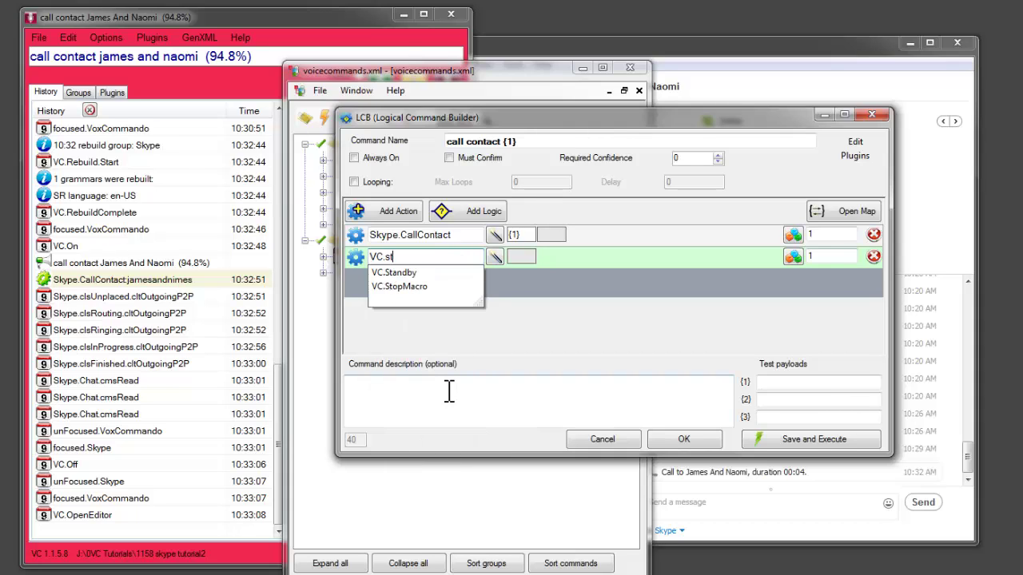
key(Down)
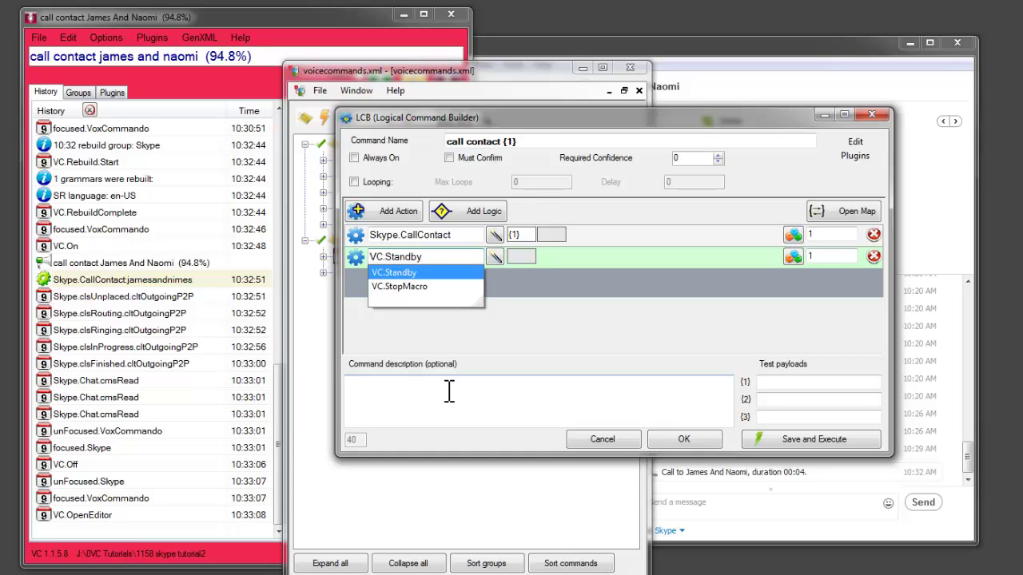
click(683, 442)
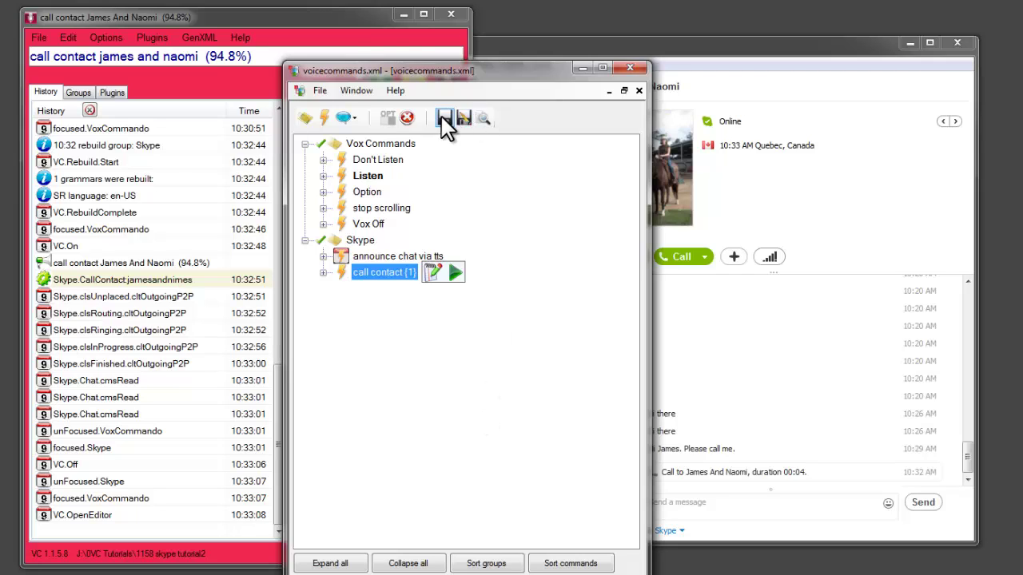
click(630, 68)
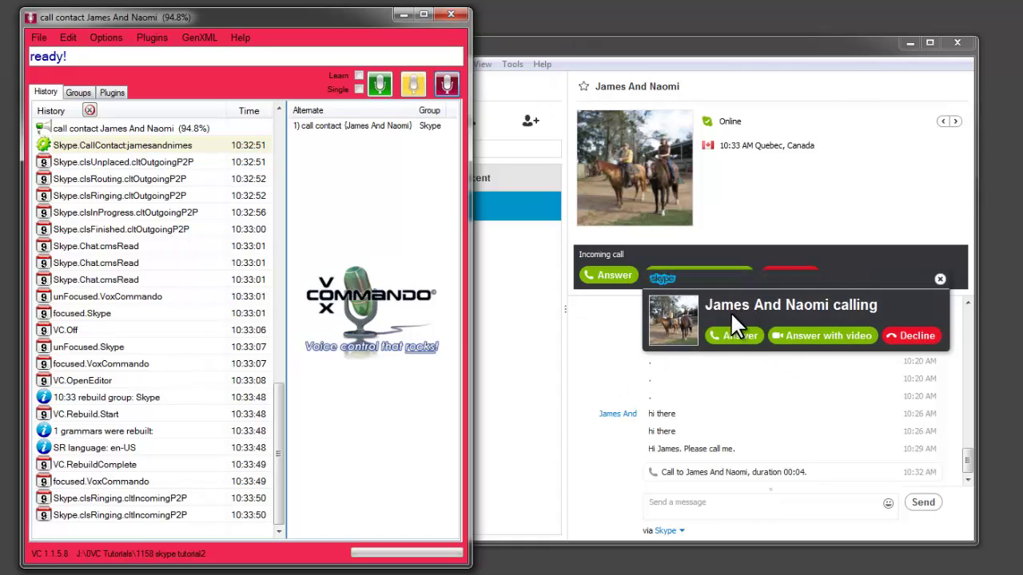
- Check the incoming-call events in the history and create a command named "announce incoming call" in the Skype group
mouse_move(93, 511)
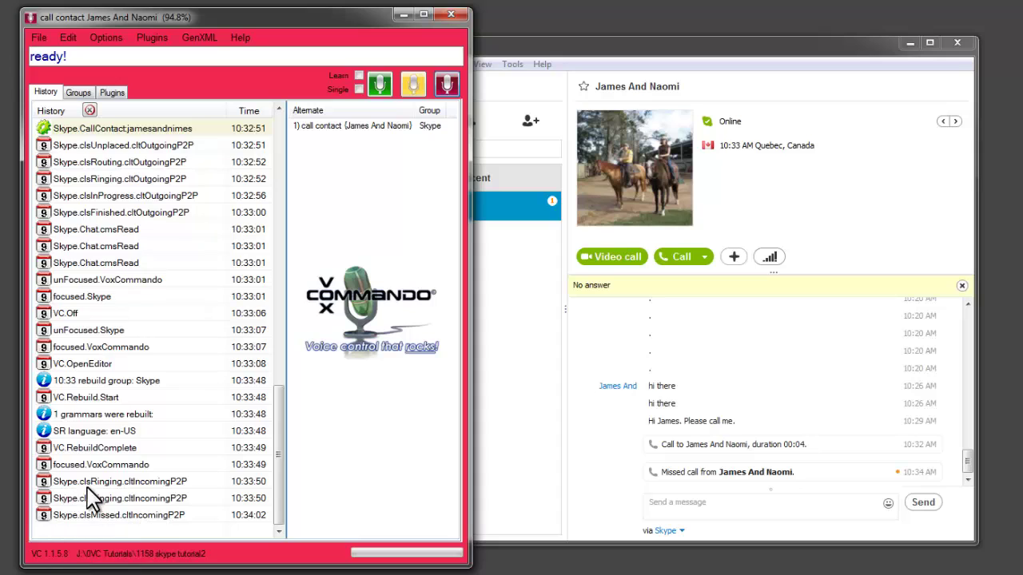
click(107, 484)
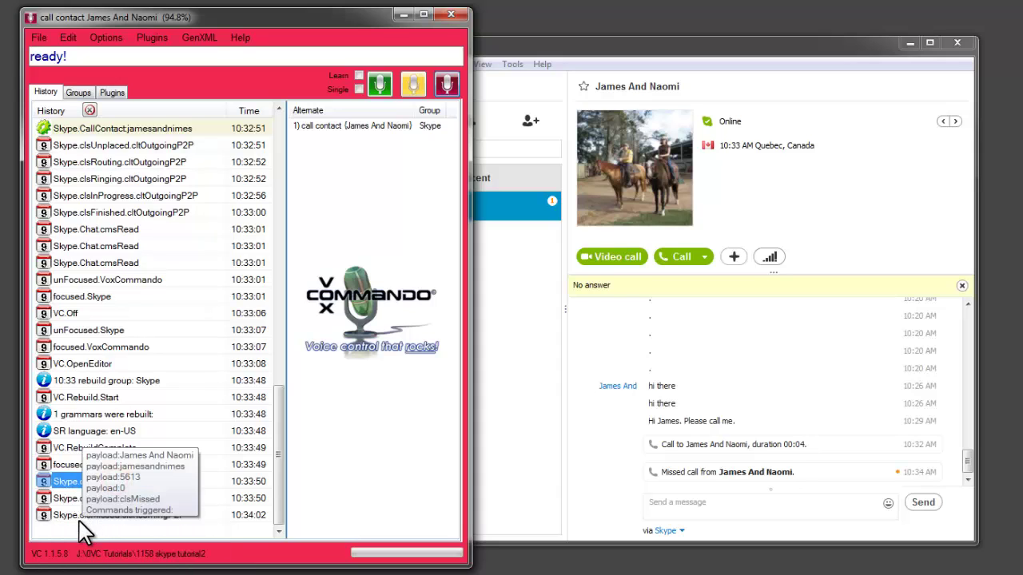
click(69, 36)
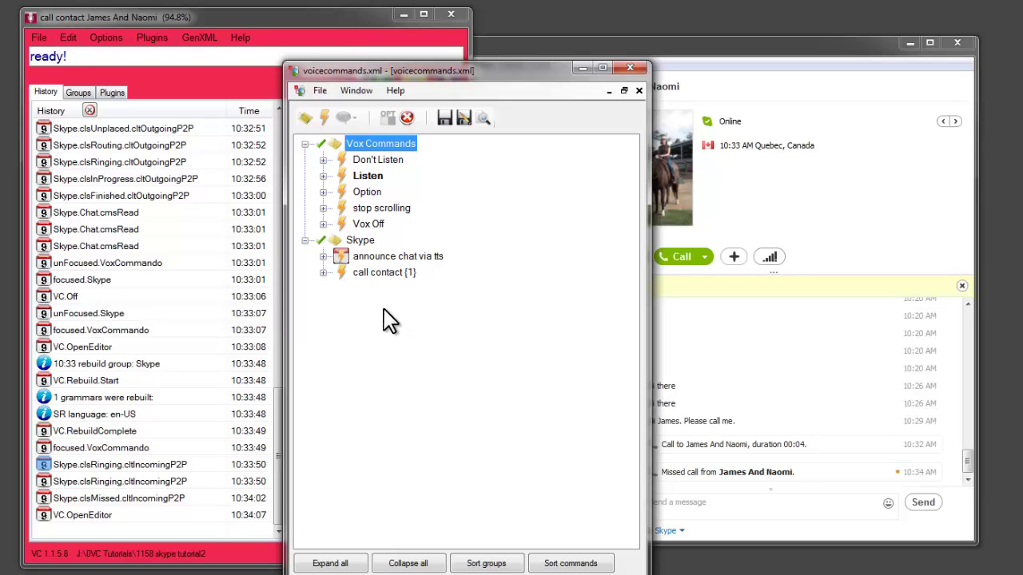
click(325, 118)
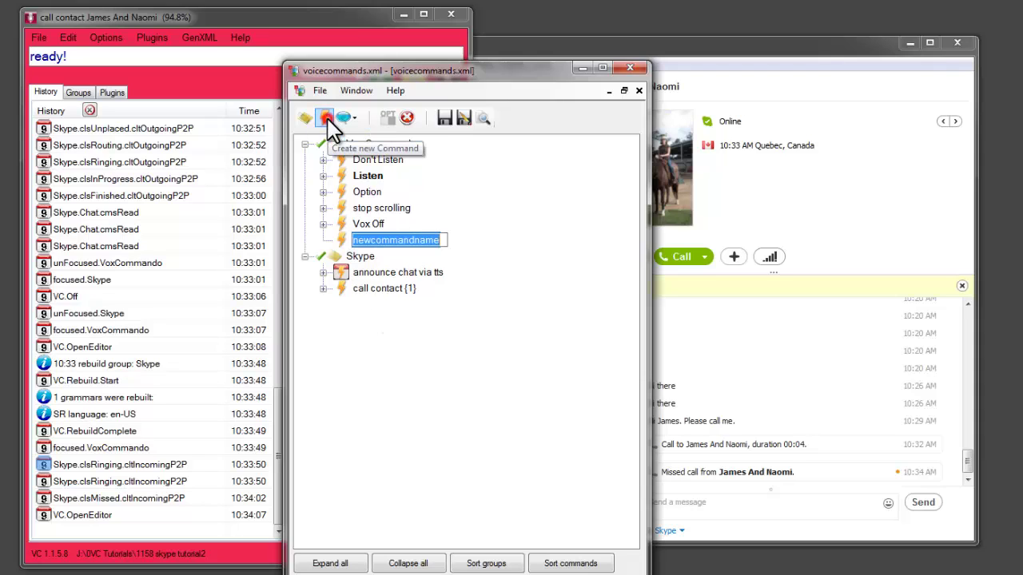
click(342, 236)
drag(341, 271, 344, 276)
click(365, 272)
text(announc)
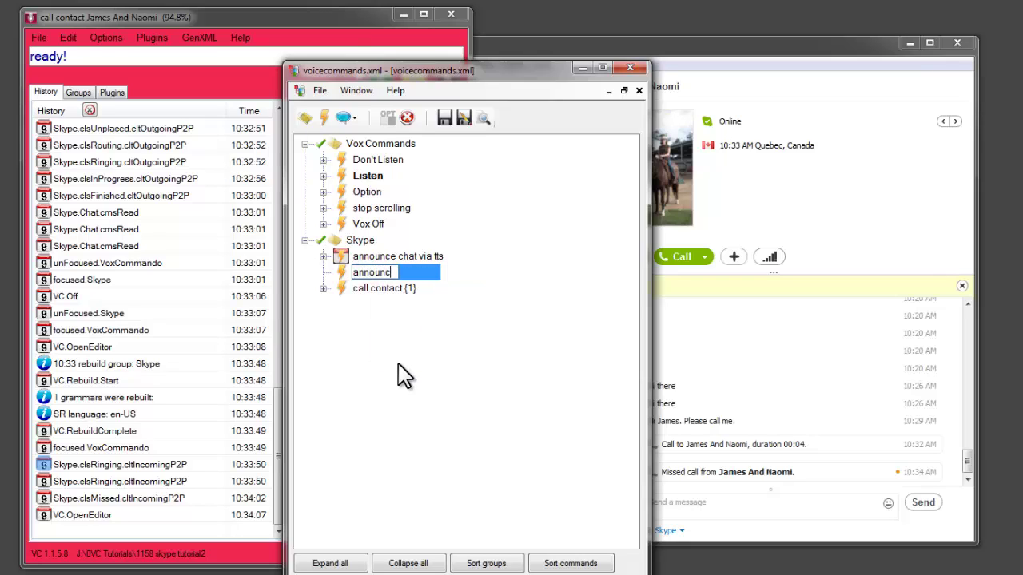
text(e incoming call)
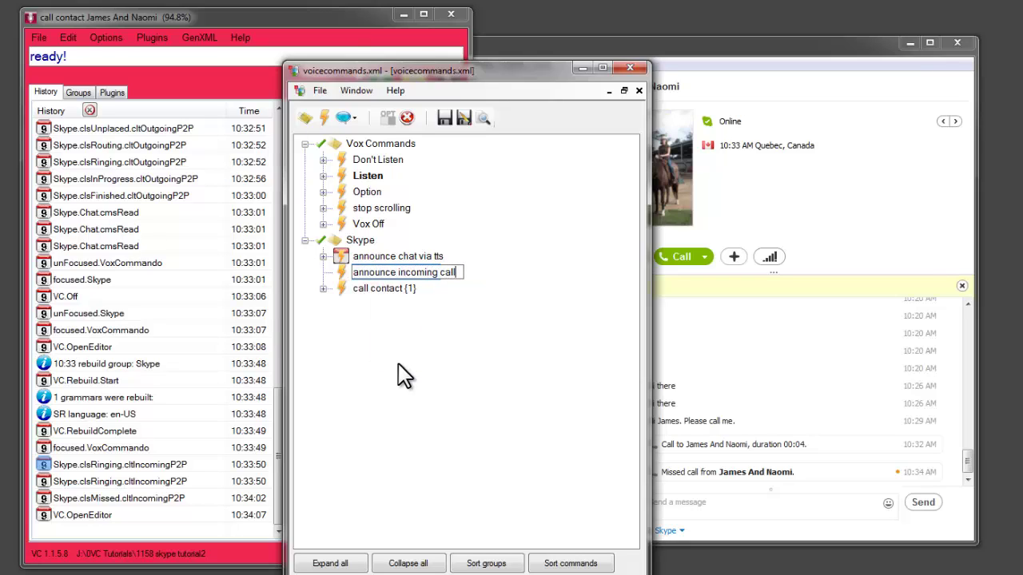
key(Return)
- Add the Skype.clsRinging.cltIncomingP2P event to the "announce incoming call" command and check the payloads of that event in the history
drag(108, 481, 386, 270)
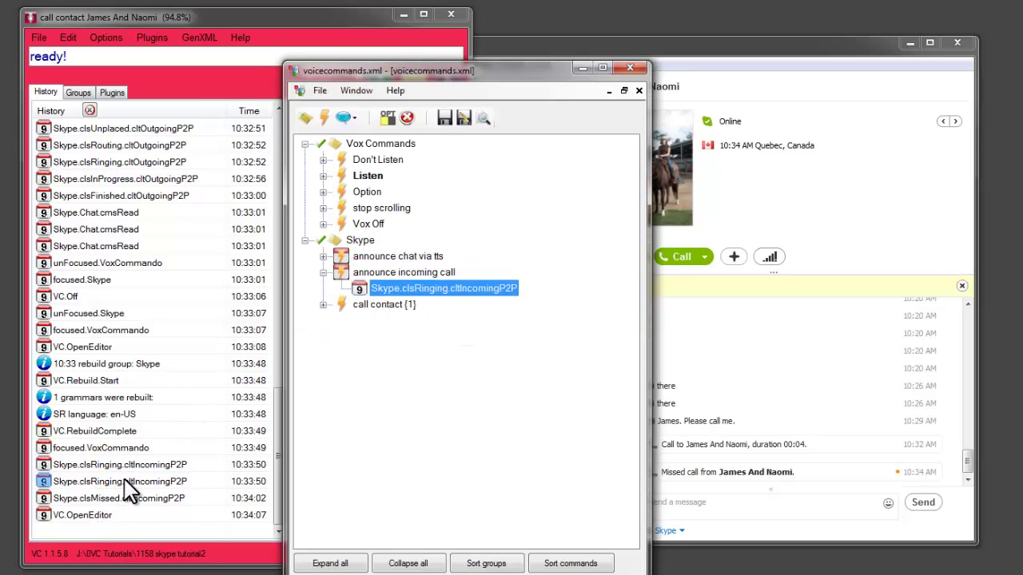
click(150, 498)
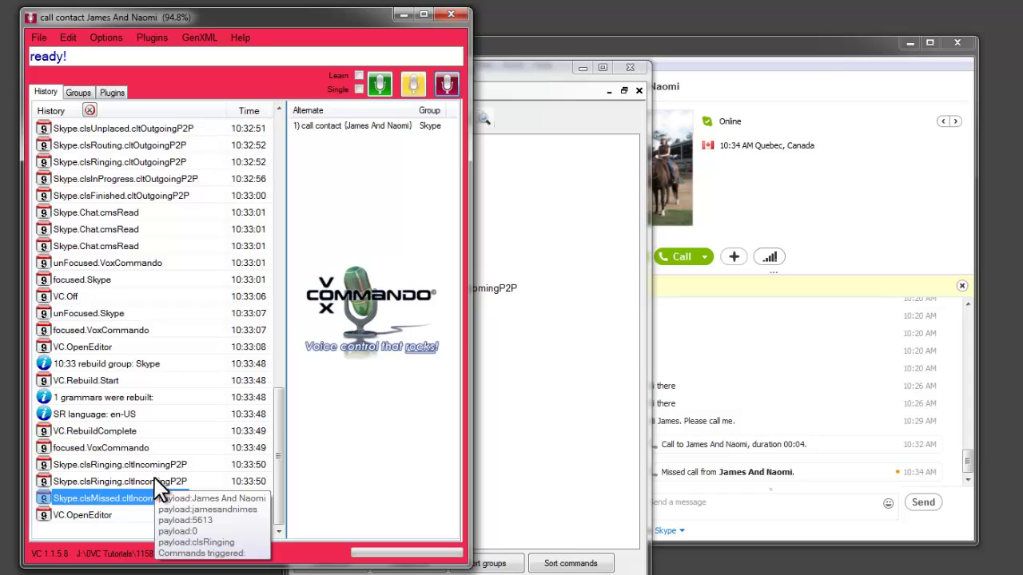
click(521, 370)
- Add a TTS.Speak action with the text "{1} is calling you on skype" to the "announce incoming call" command
drag(433, 296, 470, 266)
click(431, 237)
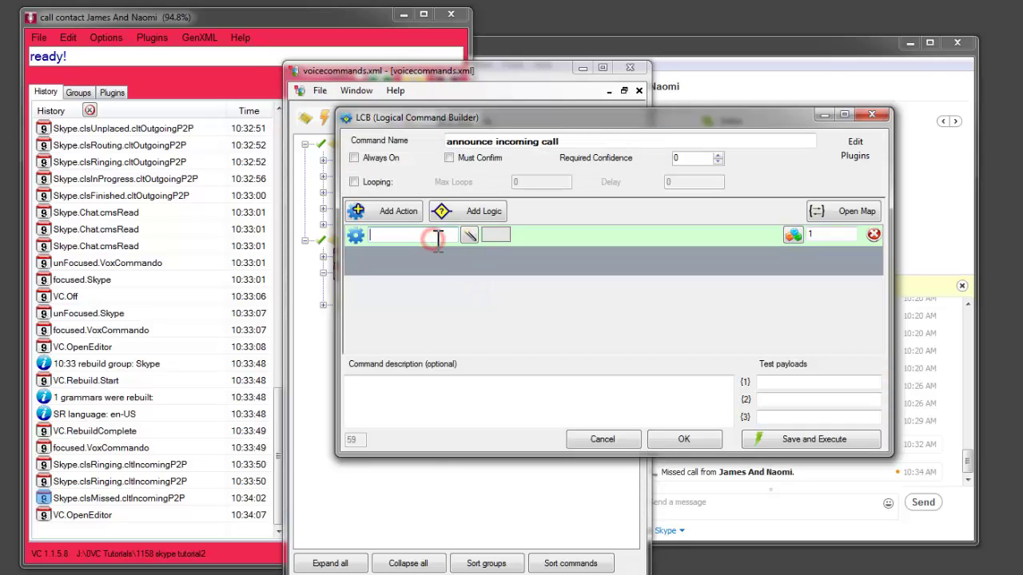
text(TTS)
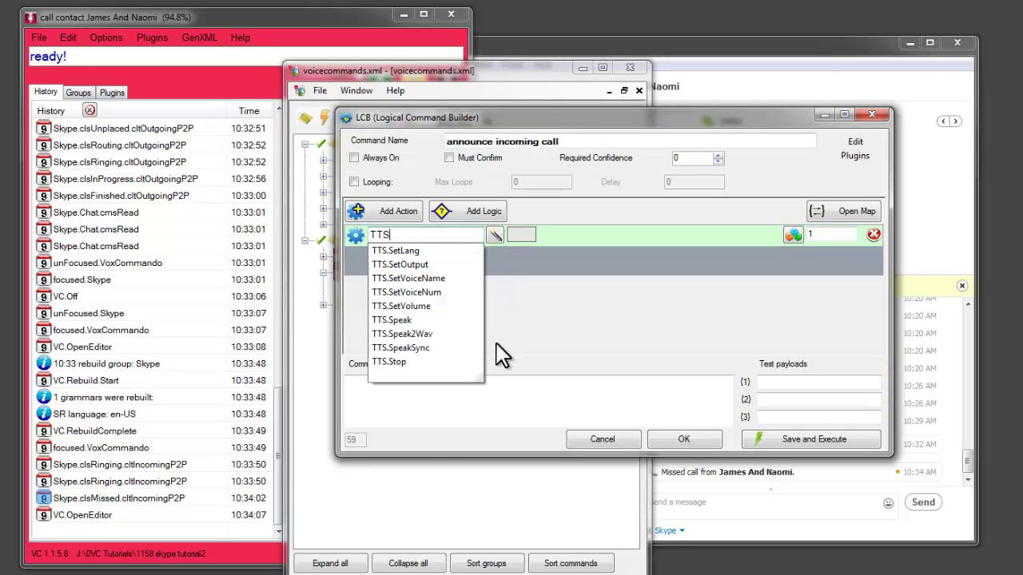
key(Up)
key(Up)
key(Up)
key(Up)
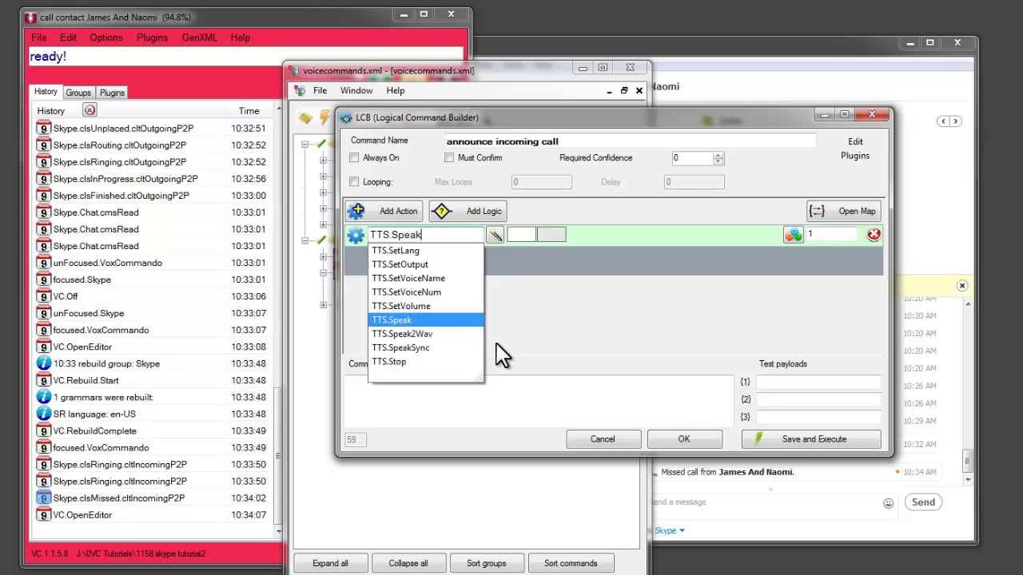
key(Return)
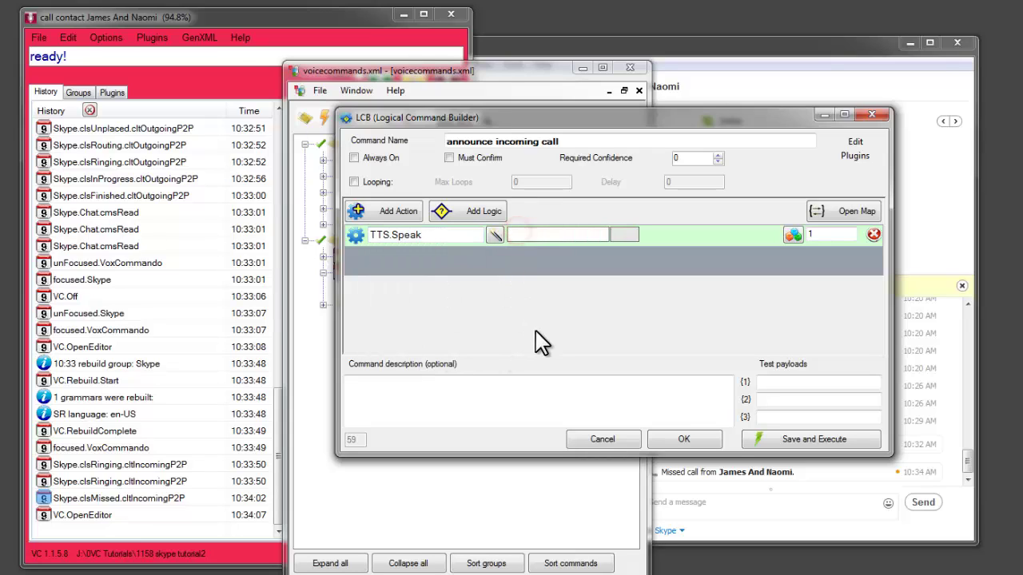
text({)
click(540, 342)
text(is calling you on skype)
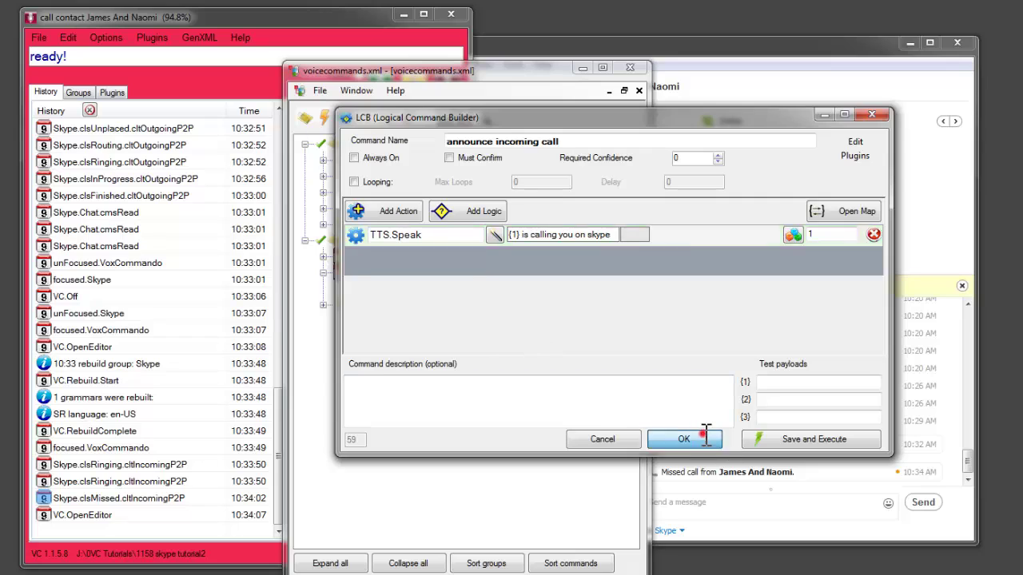
- Accept the "announce incoming call" command's actions and create a command named "accept incoming call" in the Skype group
click(694, 438)
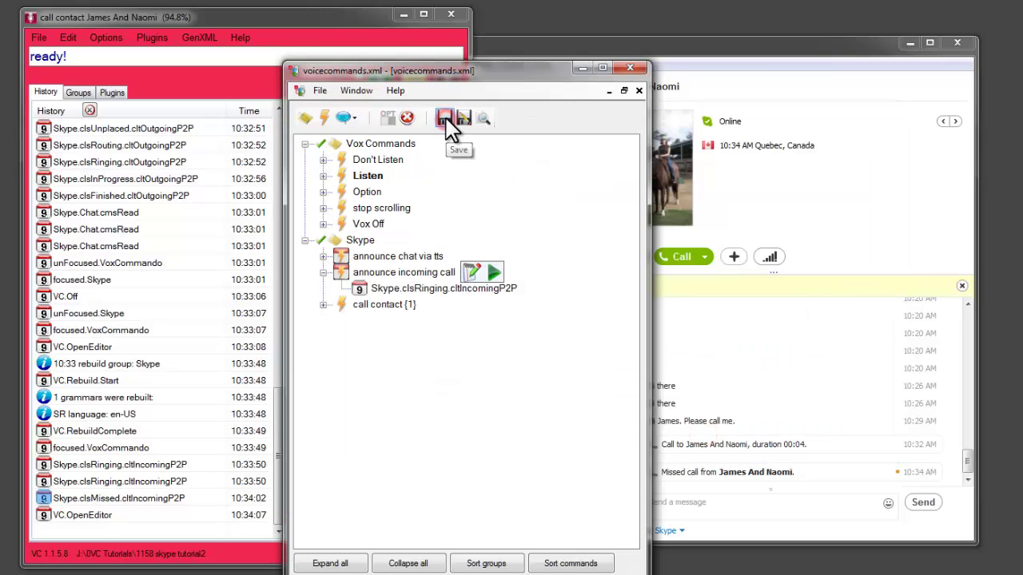
click(323, 273)
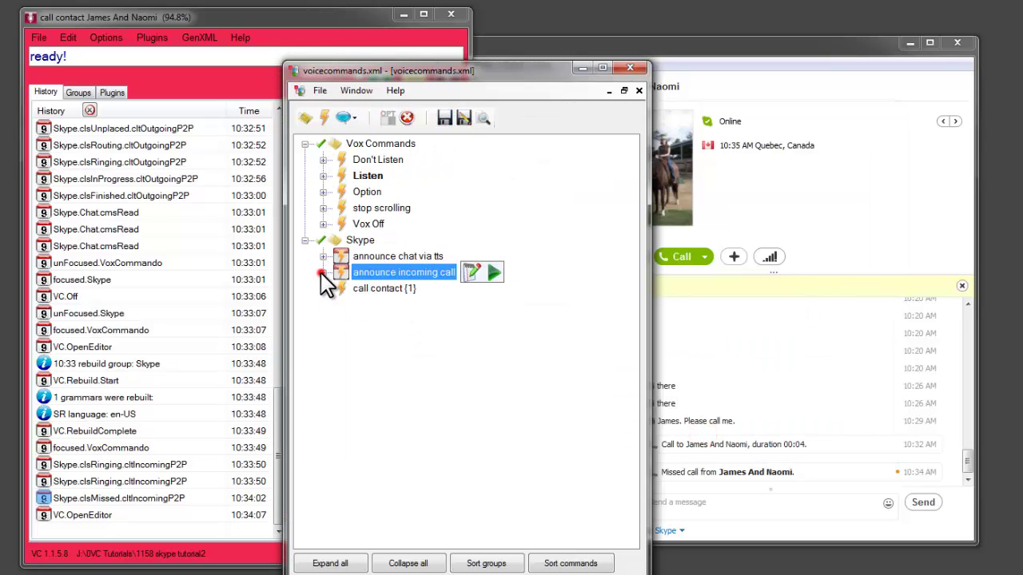
click(325, 118)
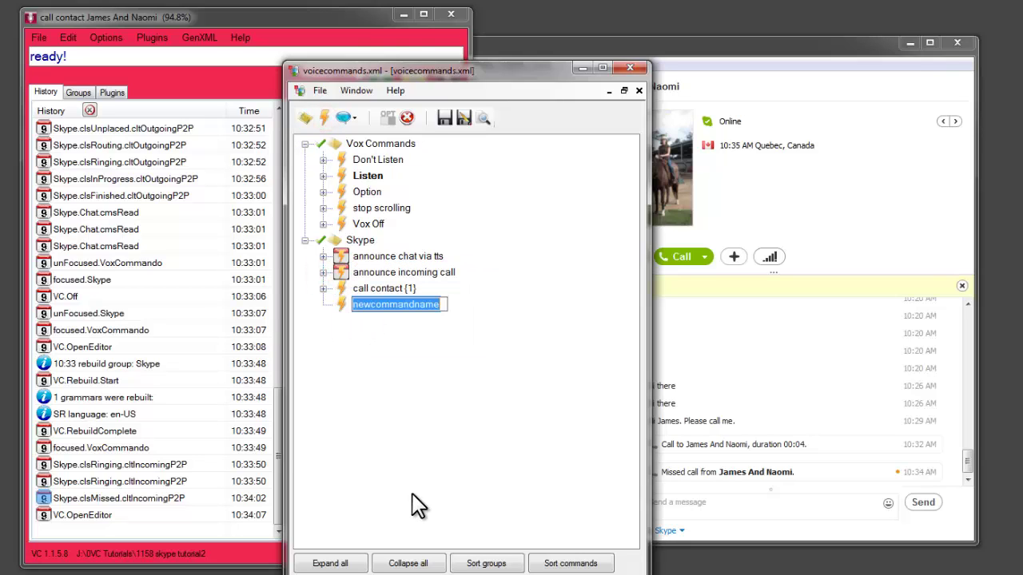
text(accept incoming call)
key(Return)
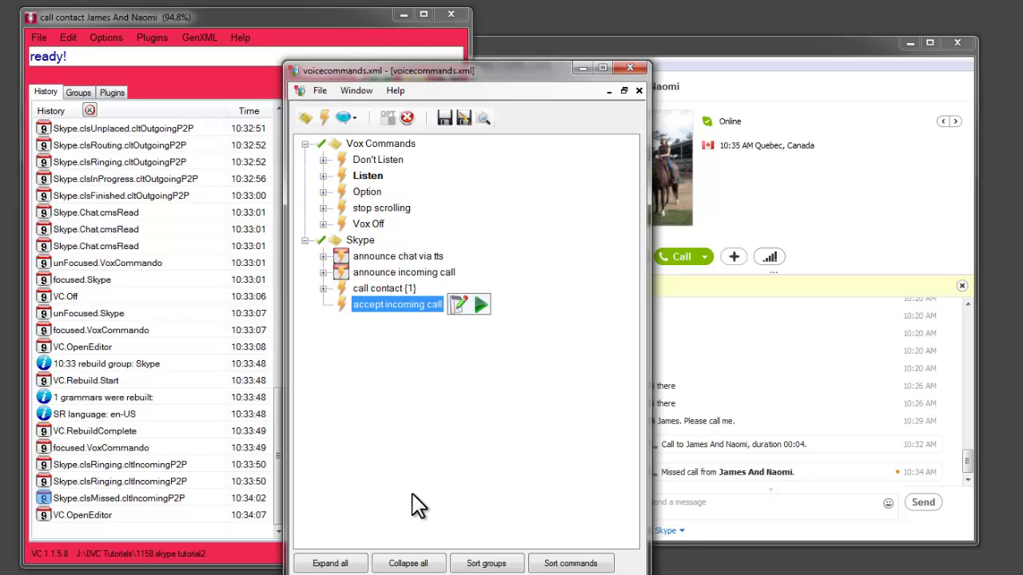
- Add the phrase "accept incoming call" to the "accept incoming call" command
click(352, 118)
click(361, 134)
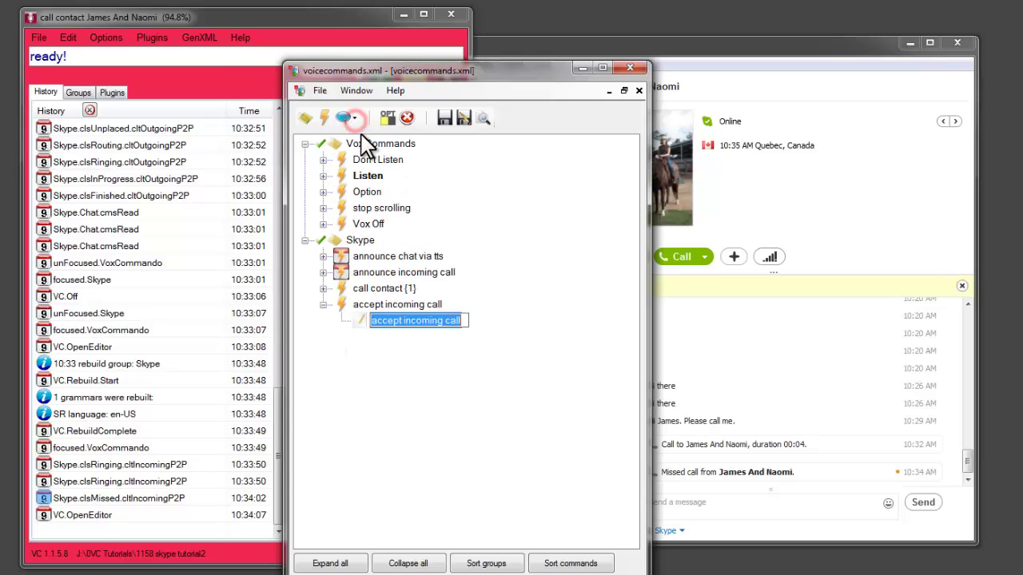
key(Return)
- Add a Skype.Answer action without parameters to the "accept incoming call" command
double_click(376, 314)
click(404, 214)
text(s)
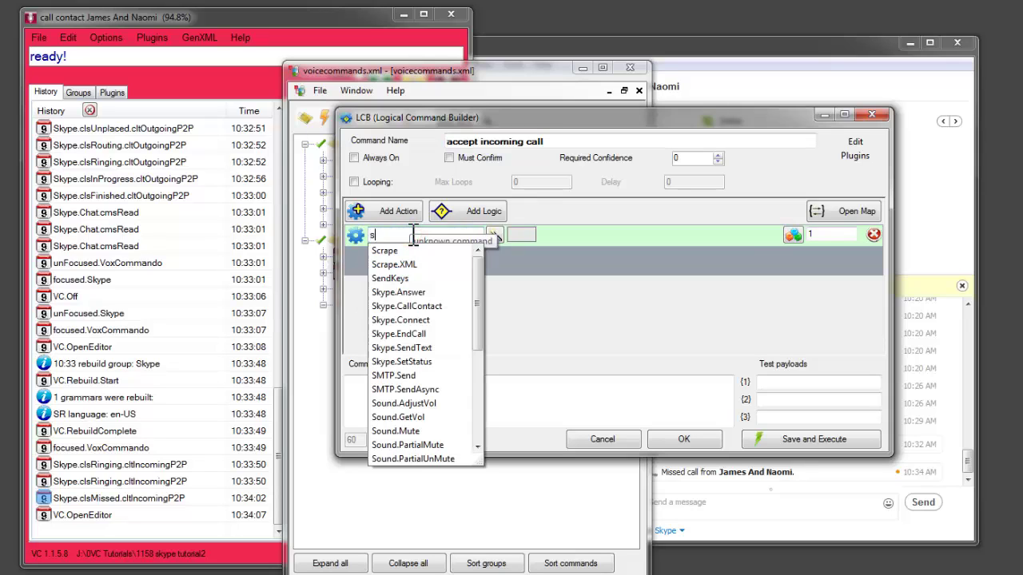
click(407, 292)
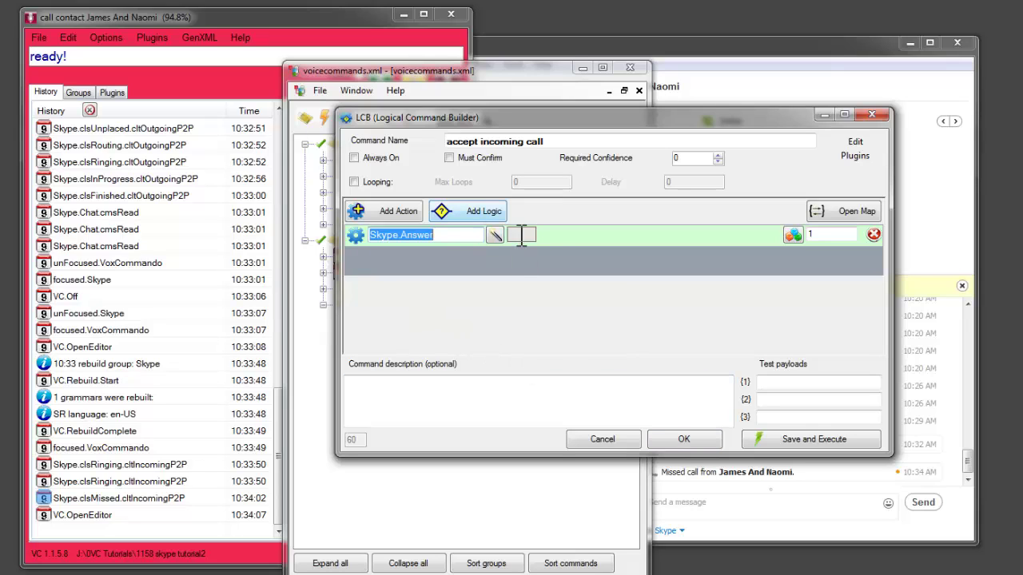
click(689, 439)
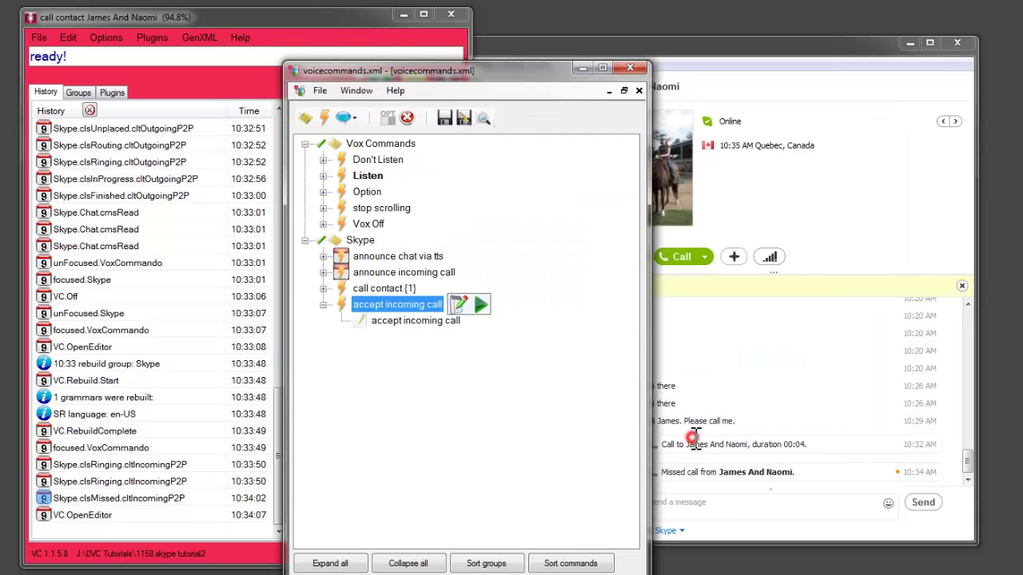
- Close the command tree editor and turn on voice listening during the incoming Skype call
click(631, 68)
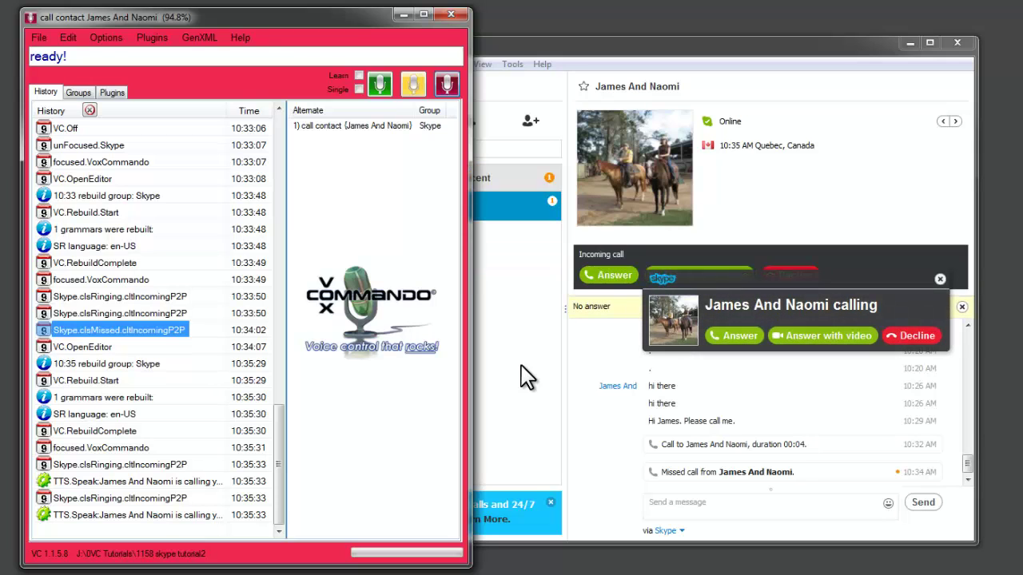
click(380, 83)
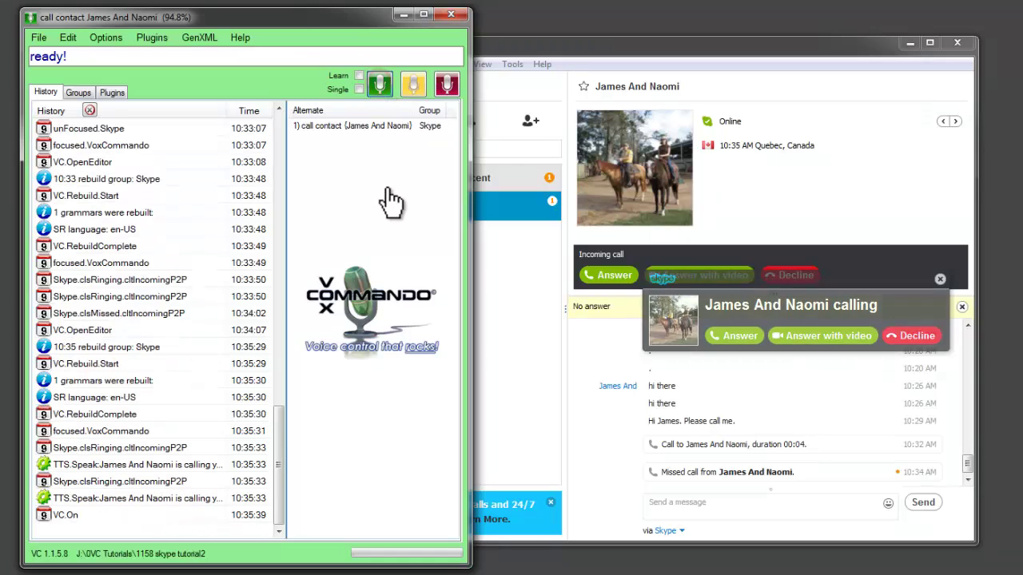